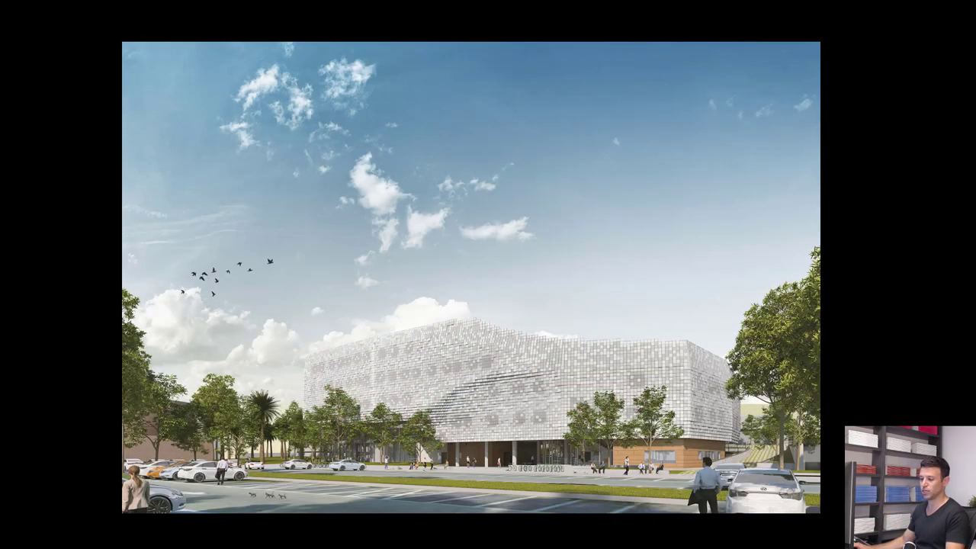
Step: Switch to the CP-MASTER-408 SketchUp model and view the lengthwise section scenes W2 and W2A
key("Escape")
key("alt+Tab")
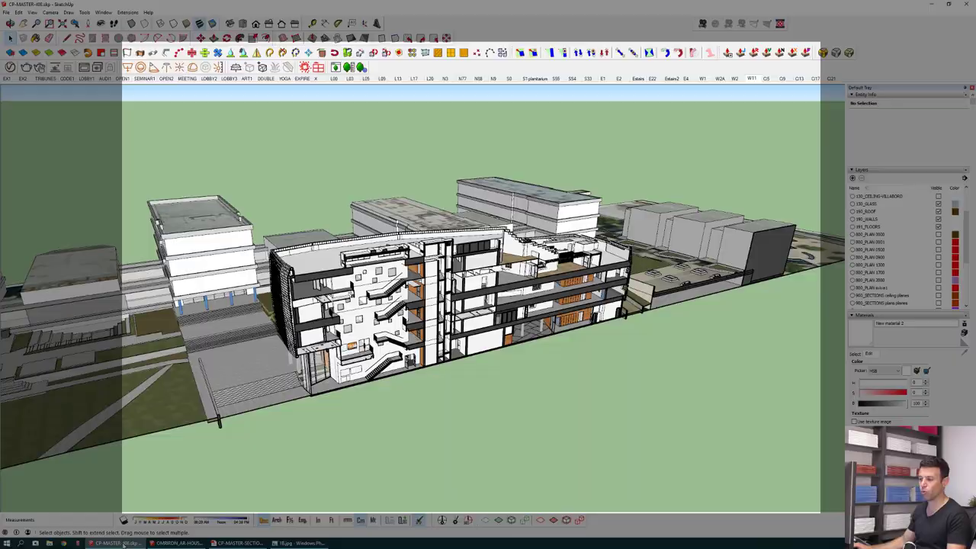
middle_click_drag(375, 373, 329, 307)
scroll(363, 263, "up", 2)
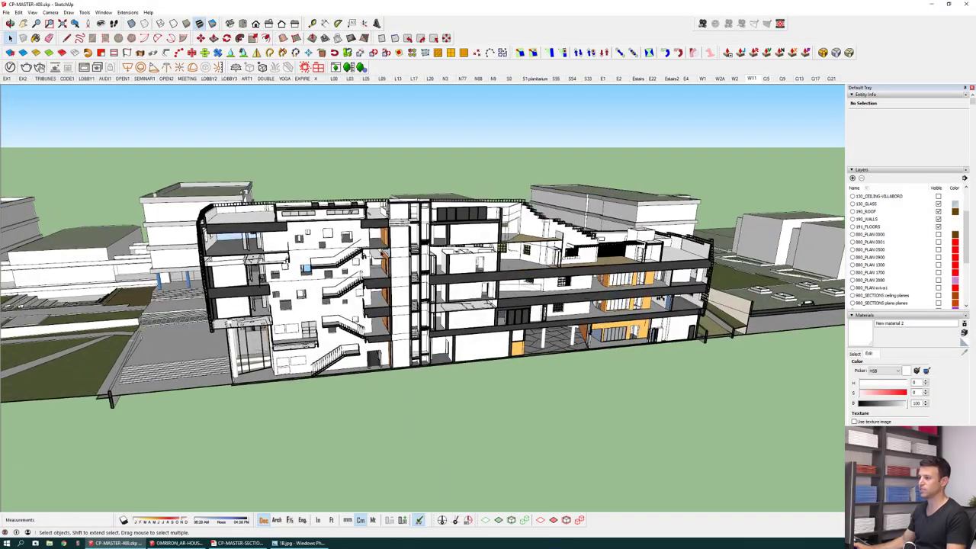
left_click(736, 80)
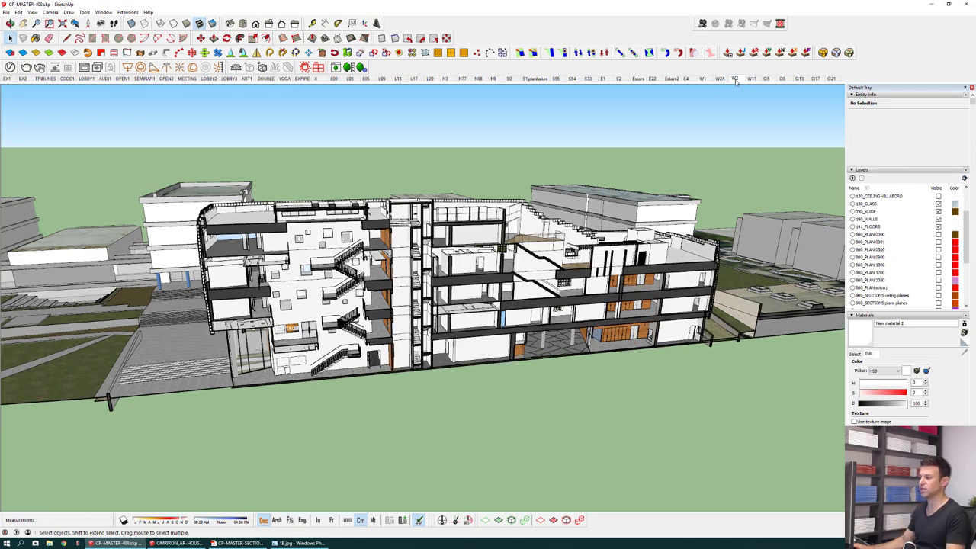
left_click(721, 80)
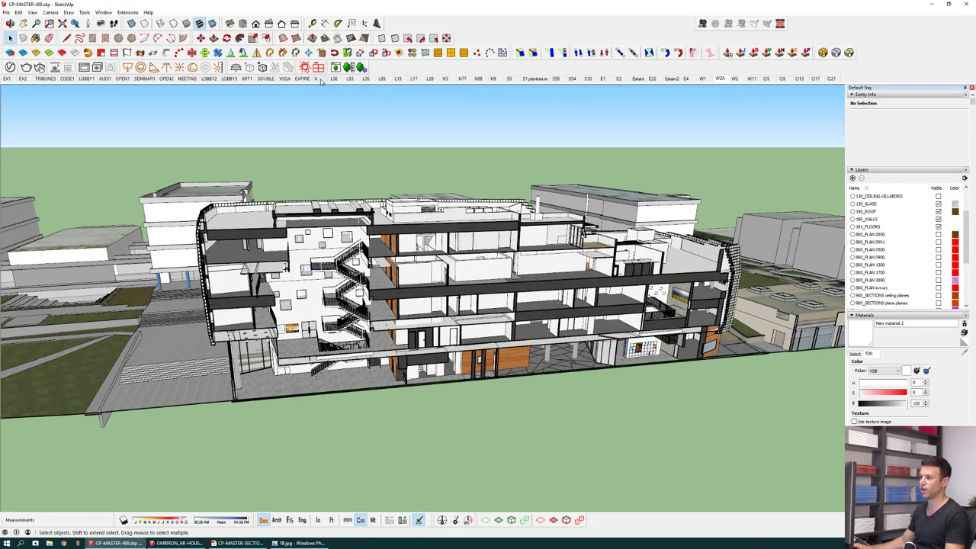
Step: View the whole building in scene X and the floor plan cuts in scenes L00, L05 and L09
left_click(318, 79)
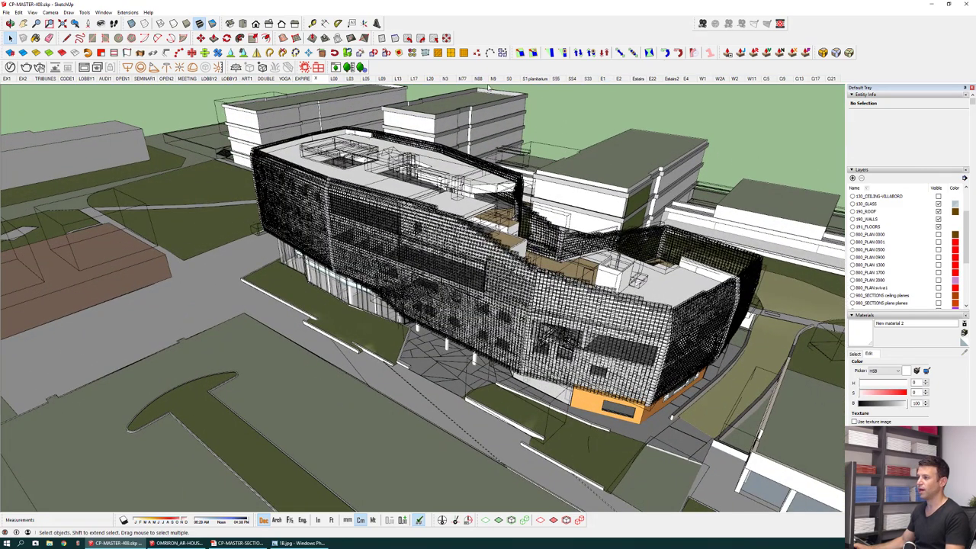
left_click(336, 79)
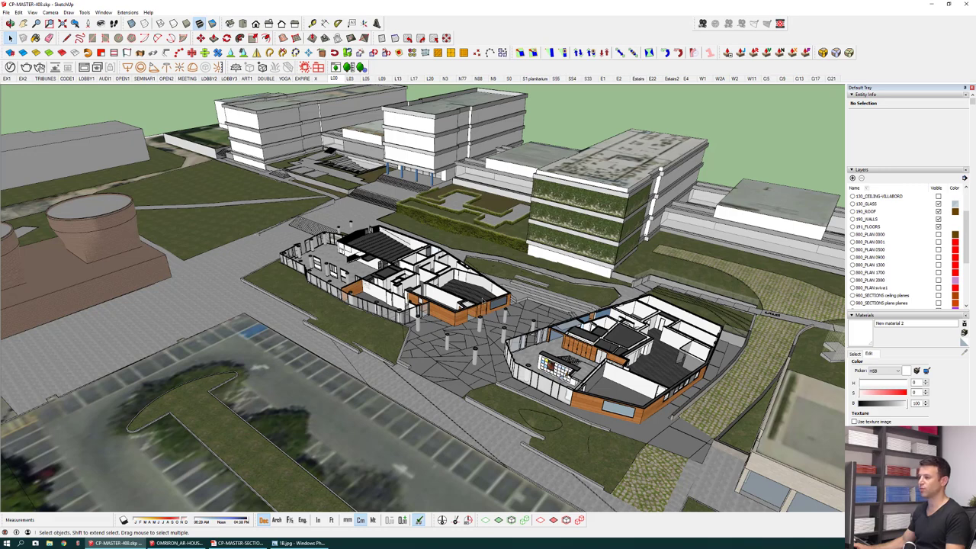
left_click(368, 80)
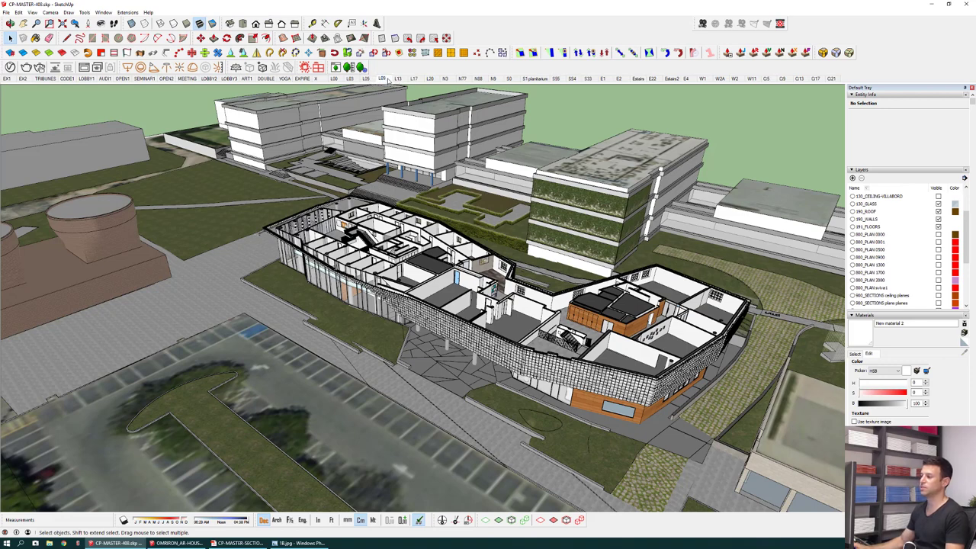
left_click(387, 79)
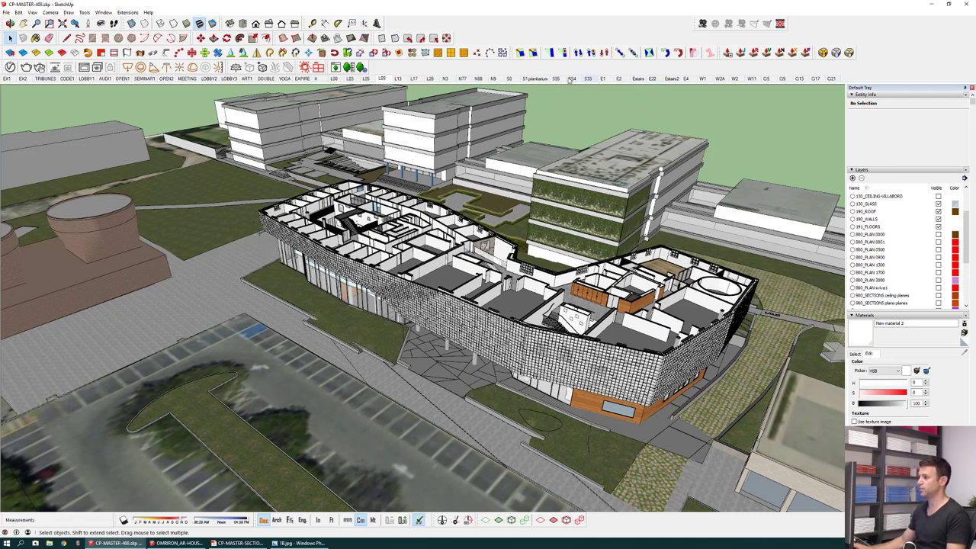
Step: Examine the planetarium cross-section scene and the building's outer facade, and return to section scene W11
left_click(541, 79)
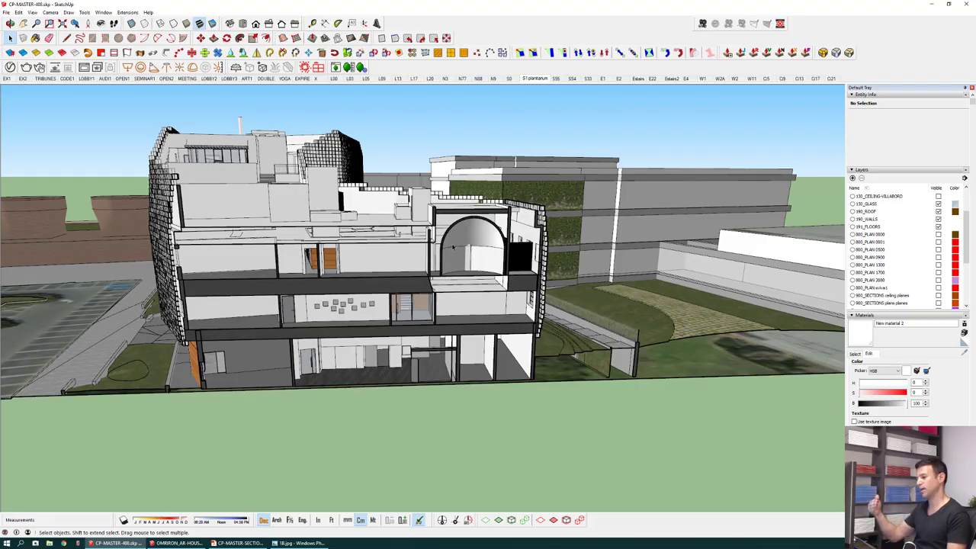
middle_click_drag(185, 286, 537, 364)
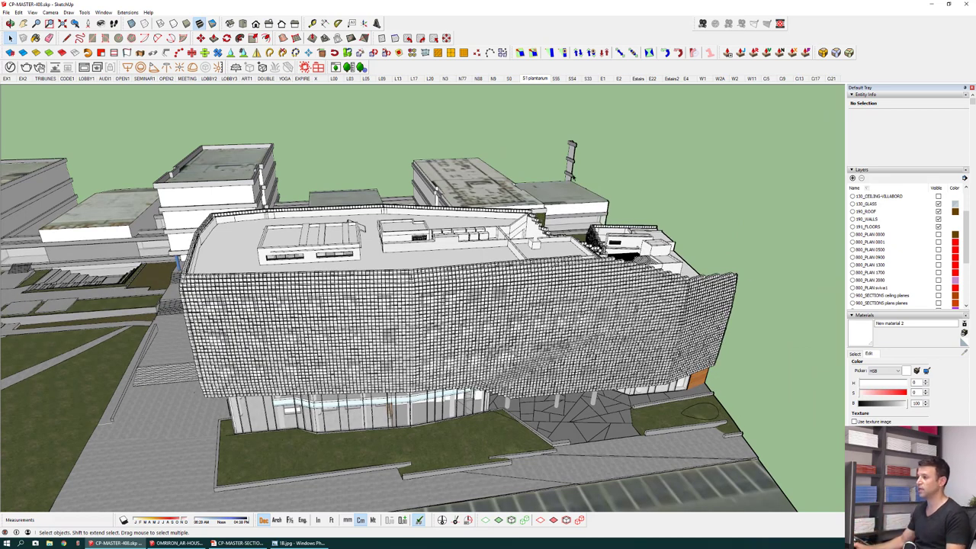
left_click(752, 79)
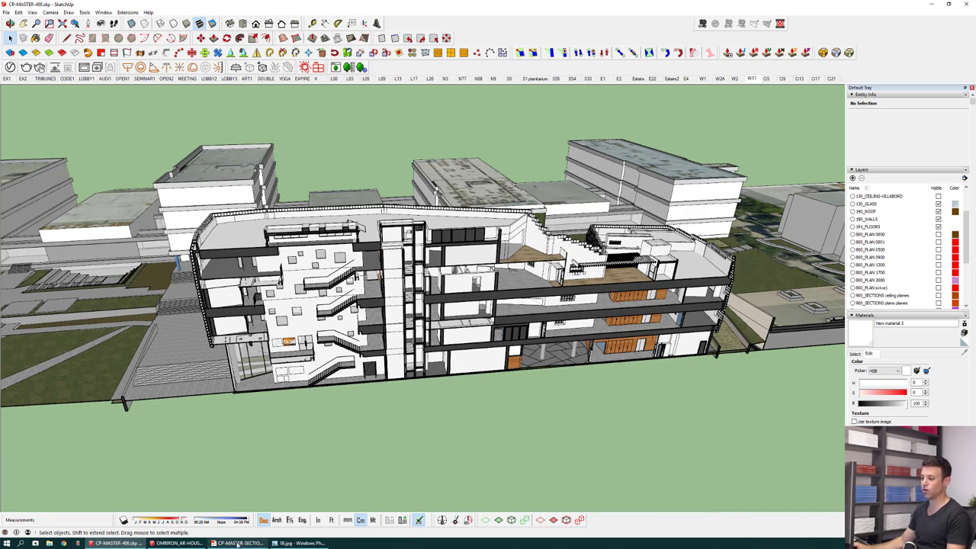
Step: Switch to Adobe Acrobat Reader and look through the five CP-MASTER-SECTIONS drawing sheets, S1 to S5
left_click(239, 543)
left_click(107, 26)
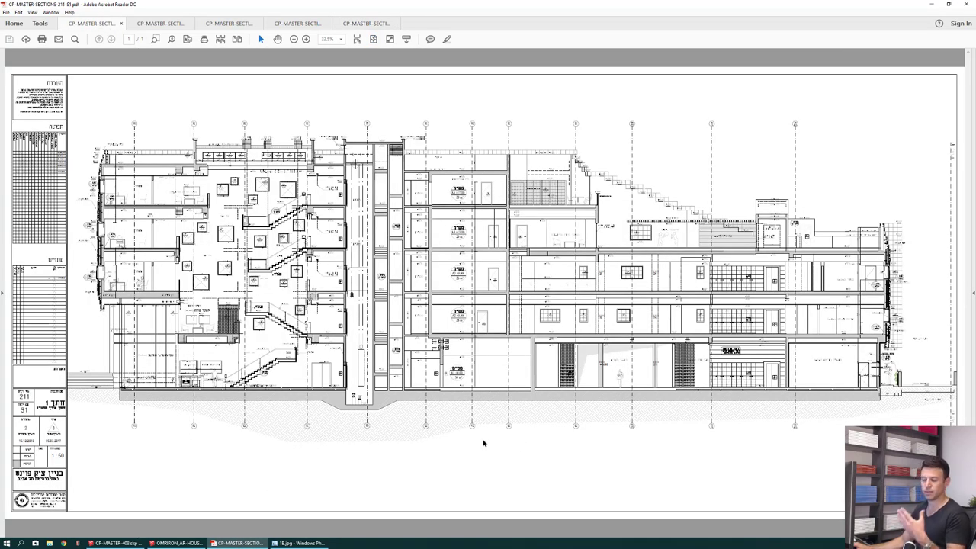
left_click(164, 23)
left_click(230, 24)
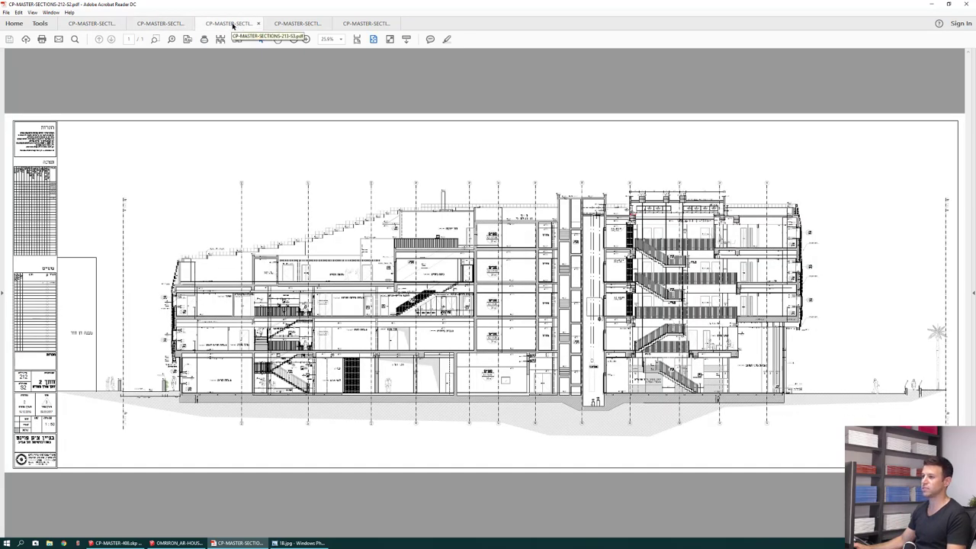
left_click(299, 24)
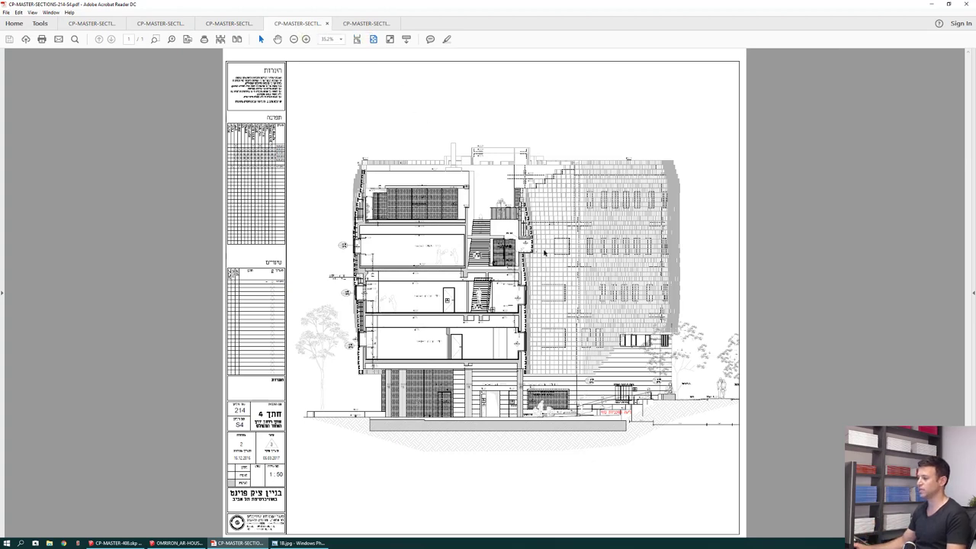
left_click(363, 24)
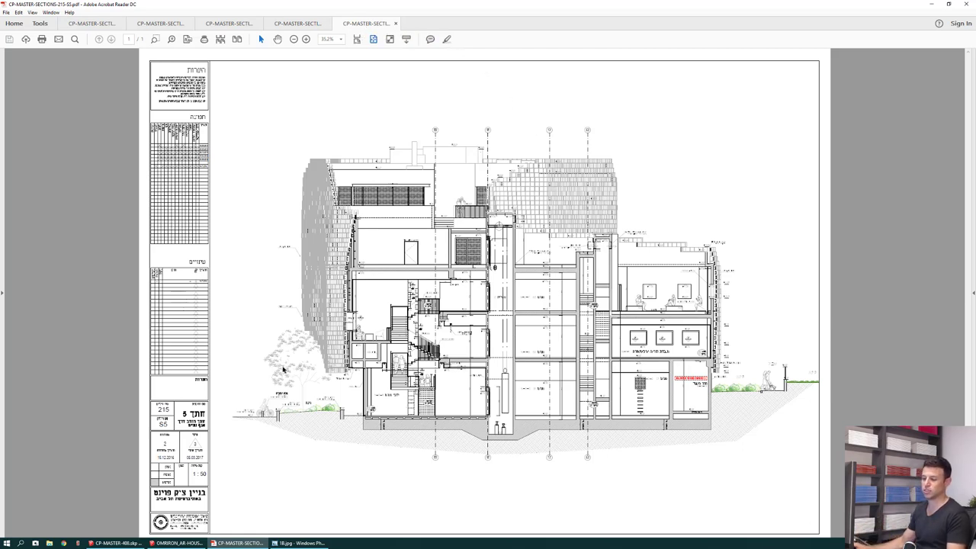
Step: Switch to the SketchUp house sections model and examine the house, terrace and pool
left_click(126, 543)
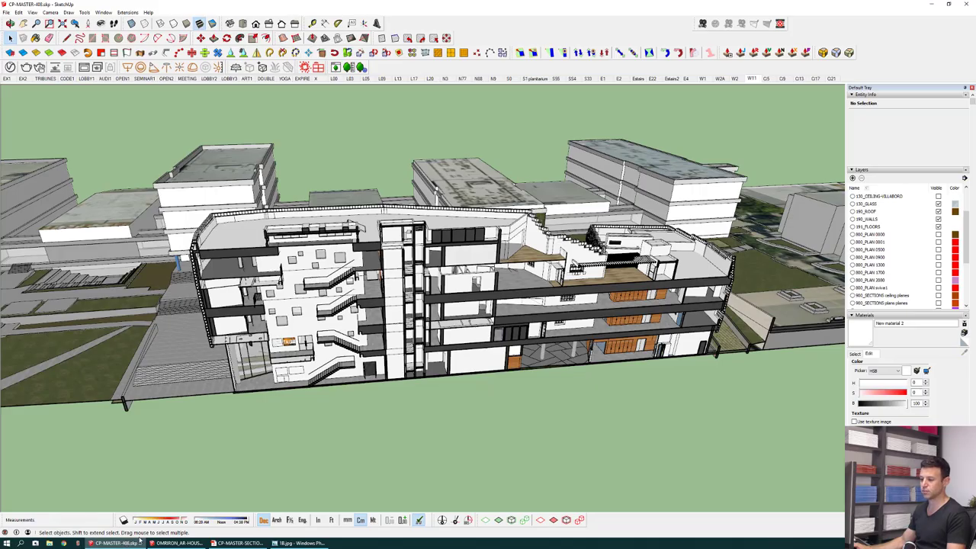
left_click(177, 543)
middle_click_drag(485, 397, 466, 323)
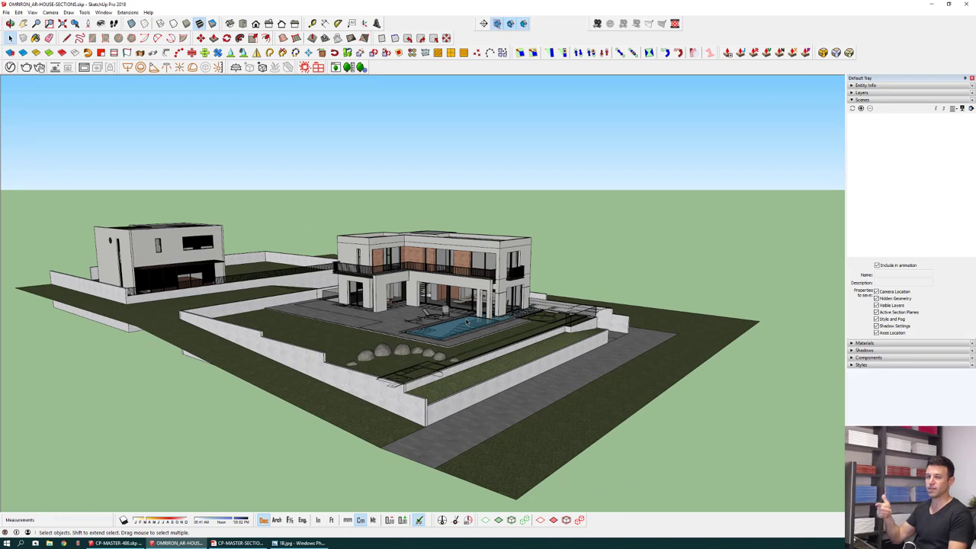
middle_click_drag(425, 324, 435, 376)
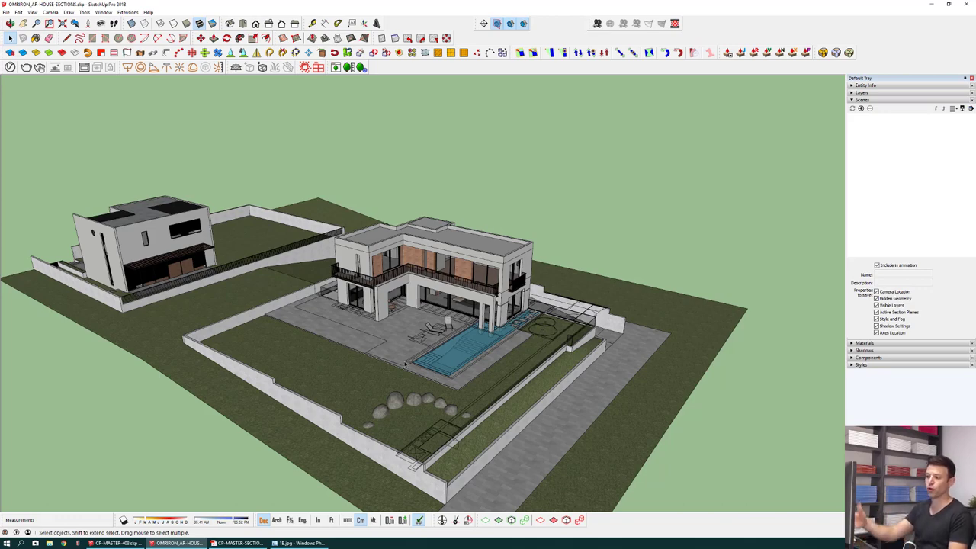
scroll(405, 364, "up", 6)
middle_click_drag(405, 364, 483, 154)
scroll(447, 224, "down", 3)
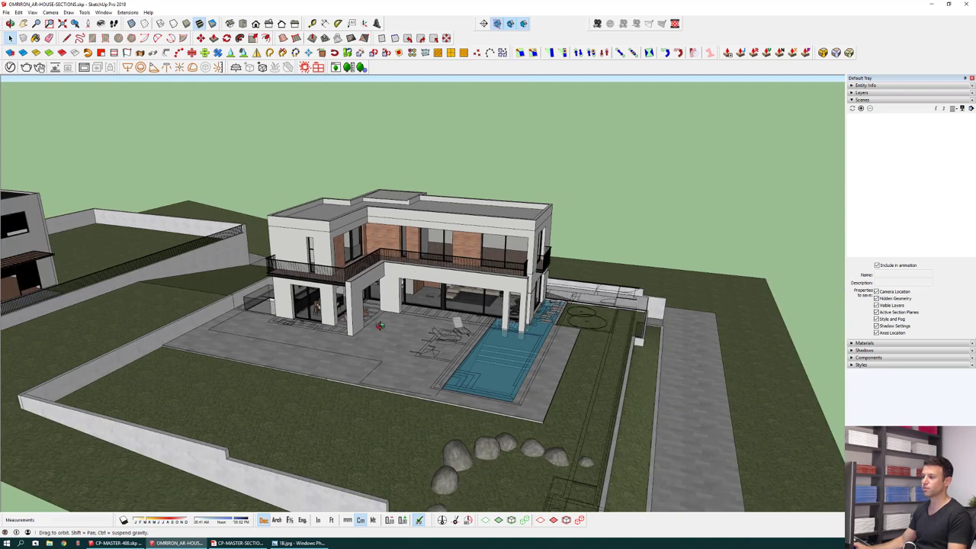
Step: Place a horizontal section plane with the symbol L0 on the paved terrace beside the pool
middle_click_drag(503, 80, 441, 171)
left_click(483, 23)
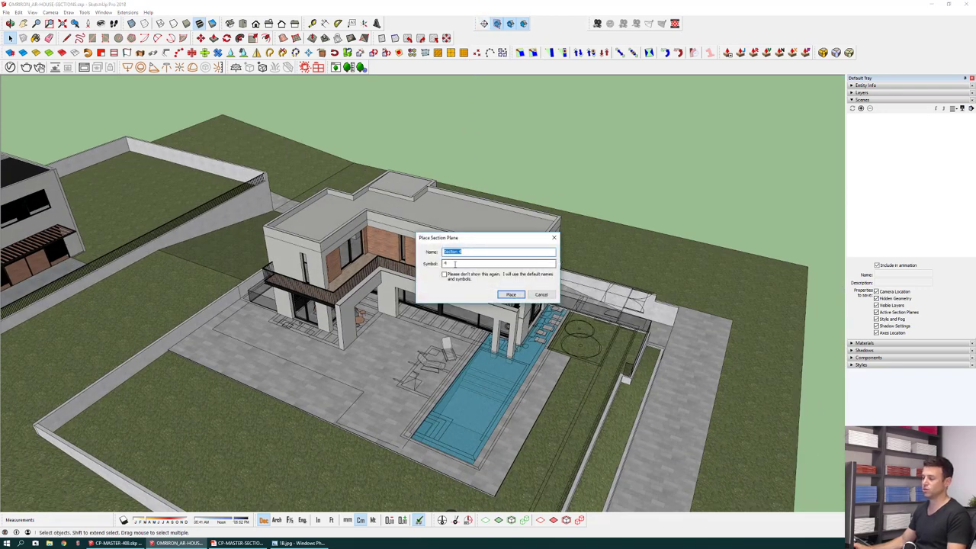
left_click(455, 264)
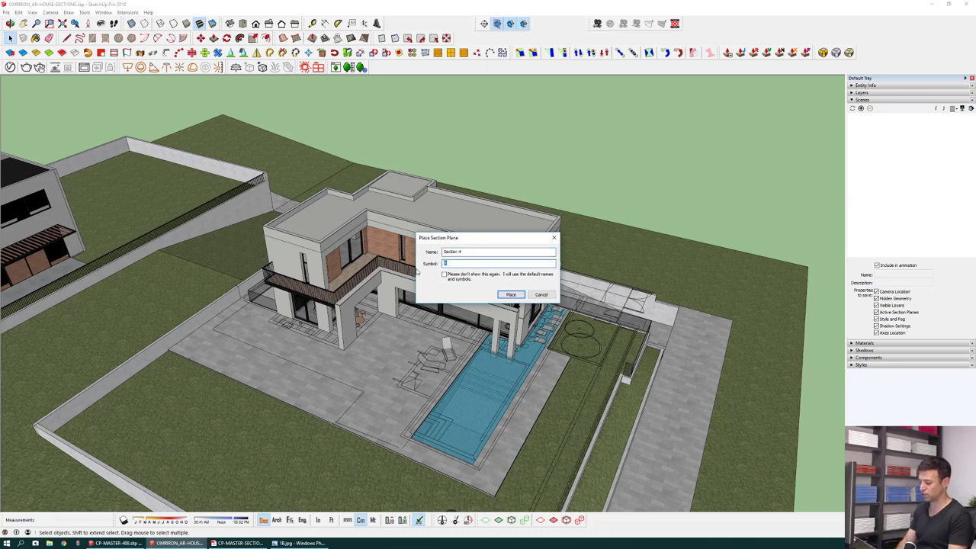
type("L0")
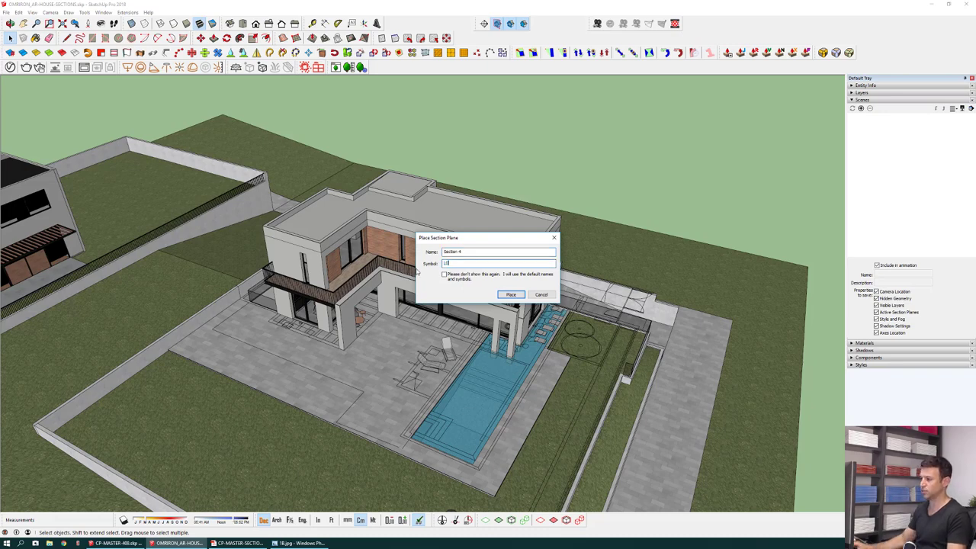
left_click(511, 294)
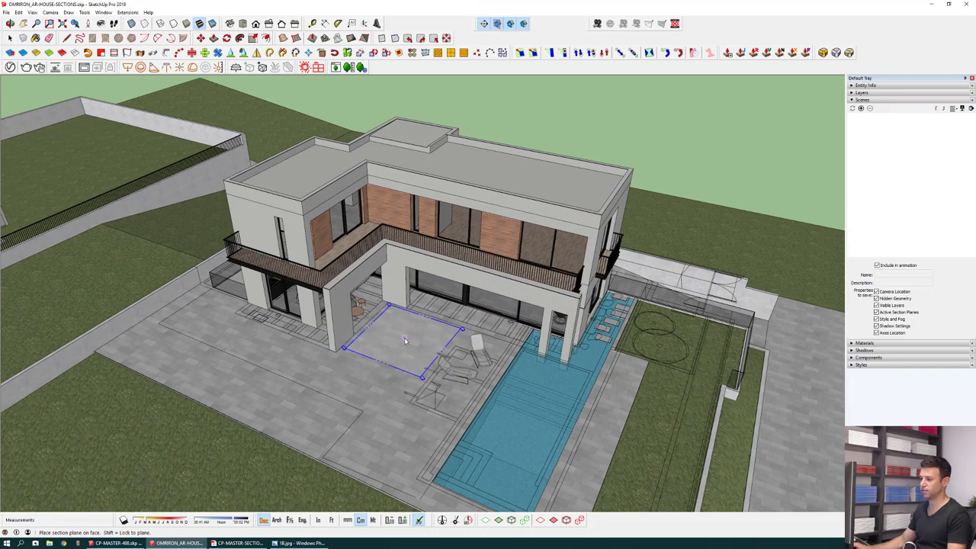
left_click(405, 342)
Step: Move the L0 section plane up 200 cm to cut through the ground floor
scroll(405, 341, "down", 5)
left_click(492, 243)
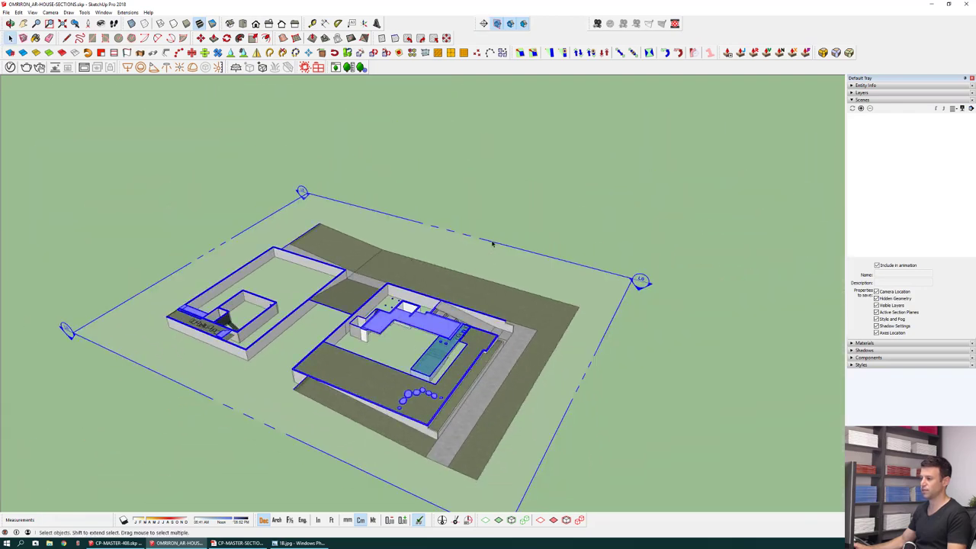
key("m")
left_click(492, 244)
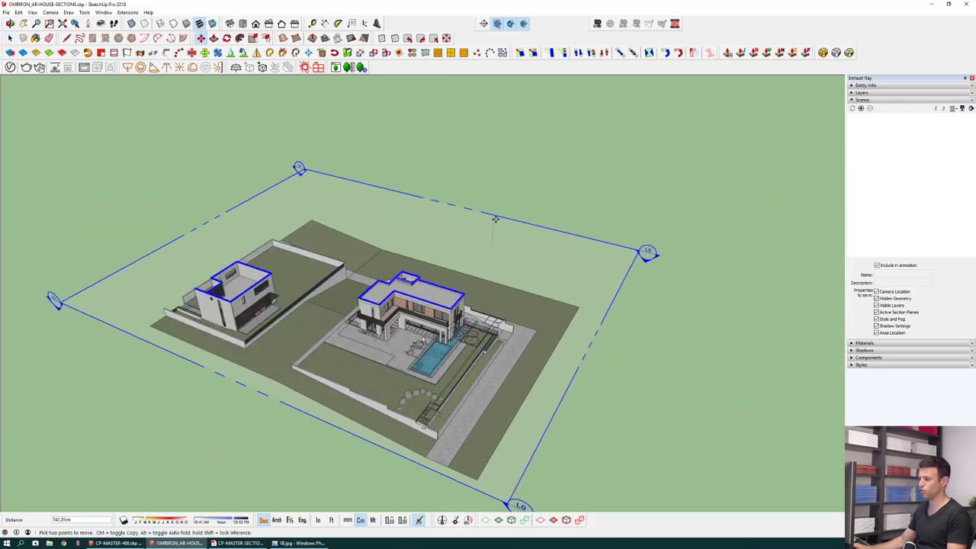
type("200")
key("Return")
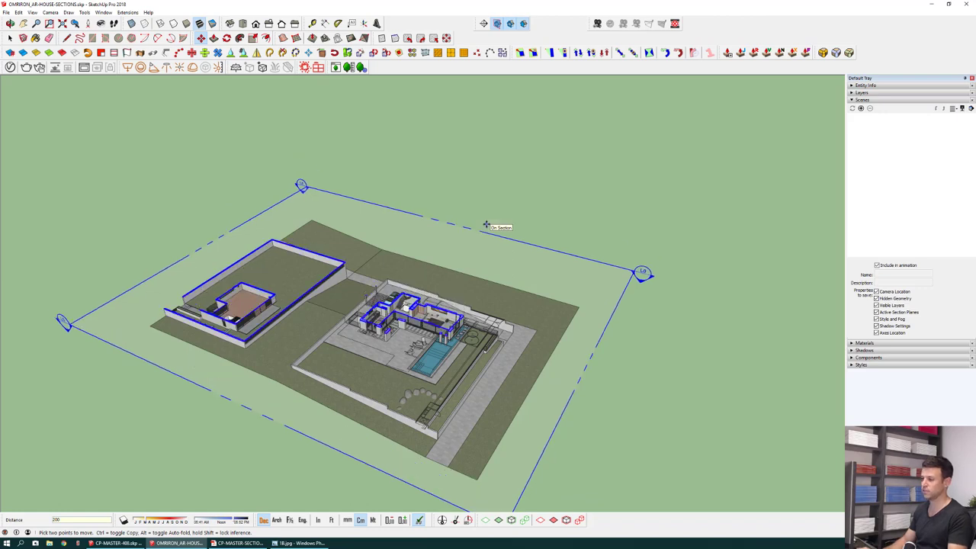
key("space")
Step: Hide the section plane display while keeping the ground-floor cut active
scroll(477, 234, "up", 6)
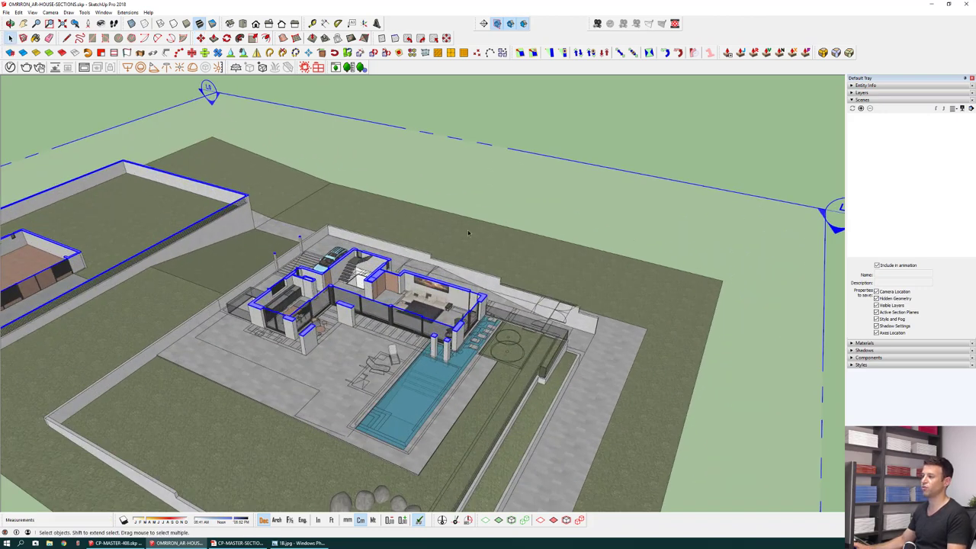
middle_click_drag(495, 319, 556, 390, "shift")
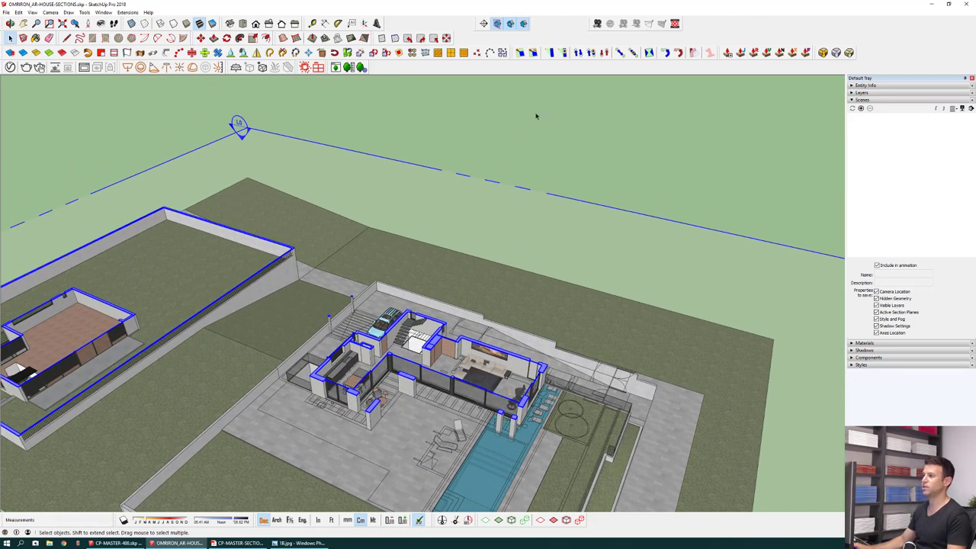
left_click(496, 24)
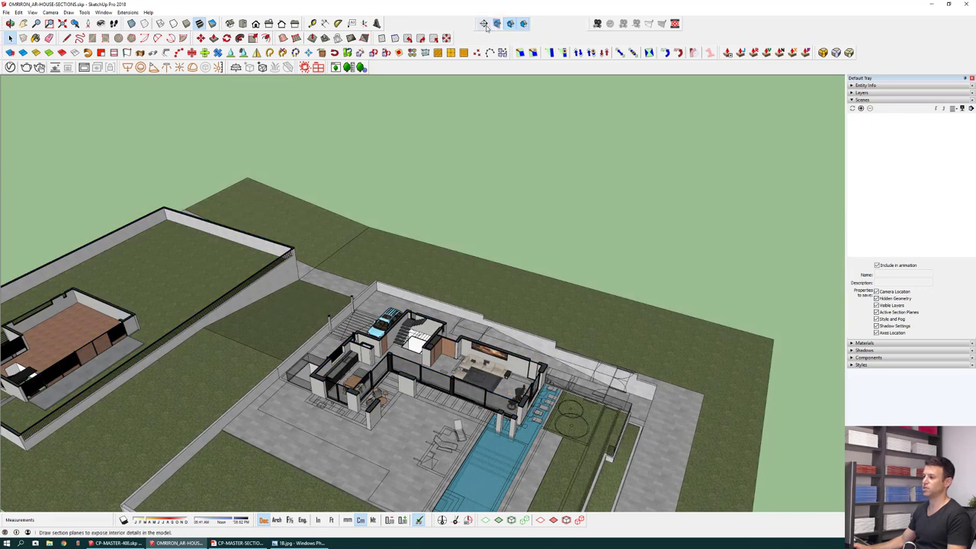
Step: Turn off the section cuts and place a horizontal section plane with the symbol L1 on the upper floor's balcony
left_click(484, 23)
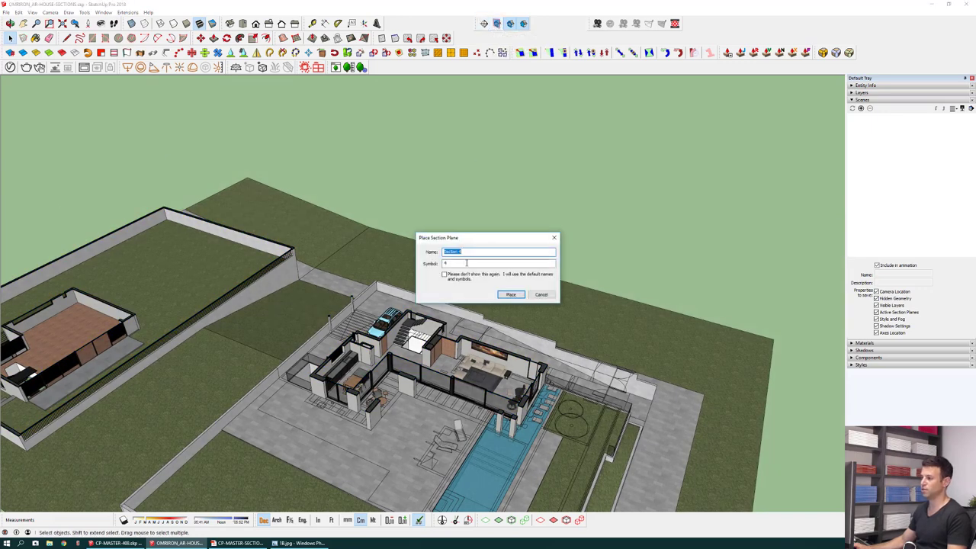
type("L1")
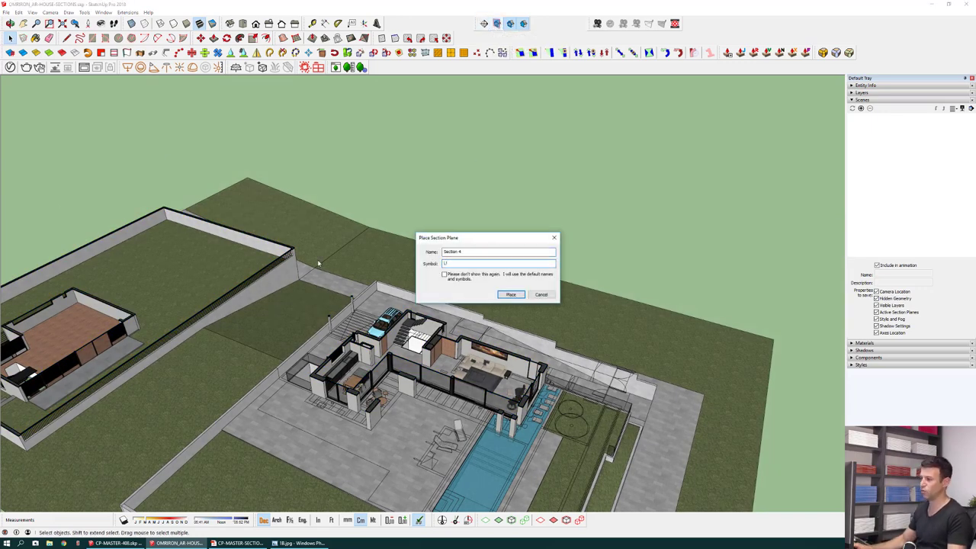
left_click(511, 295)
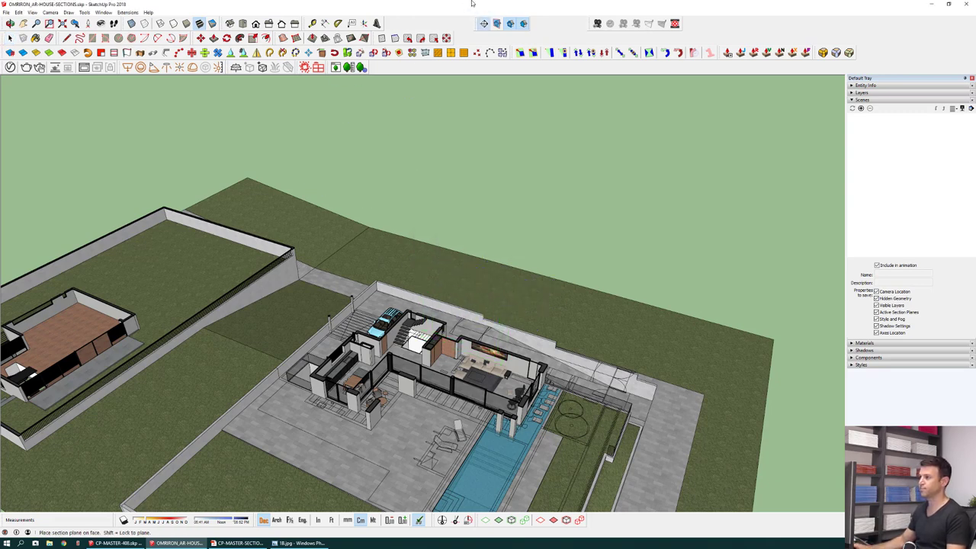
left_click(511, 24)
scroll(357, 348, "up", 5)
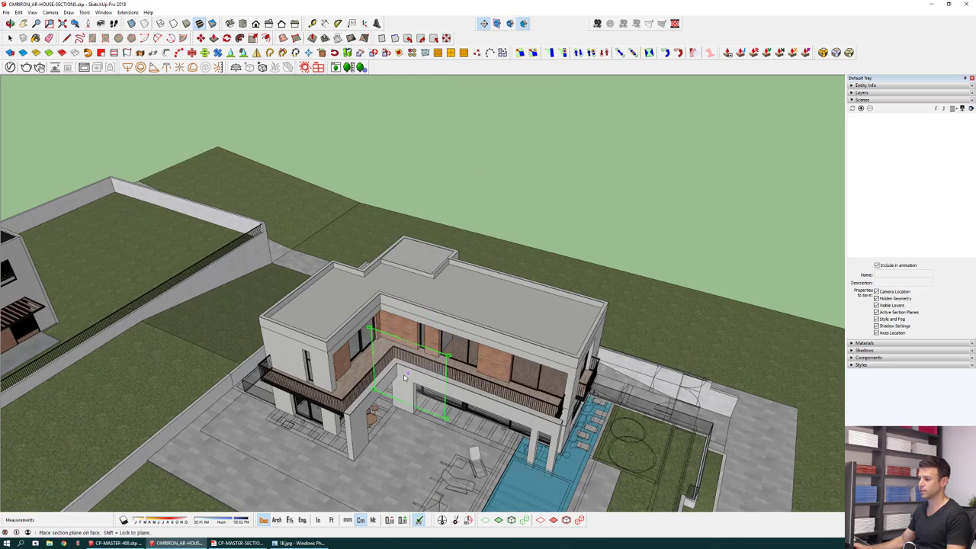
scroll(358, 348, "up", 4)
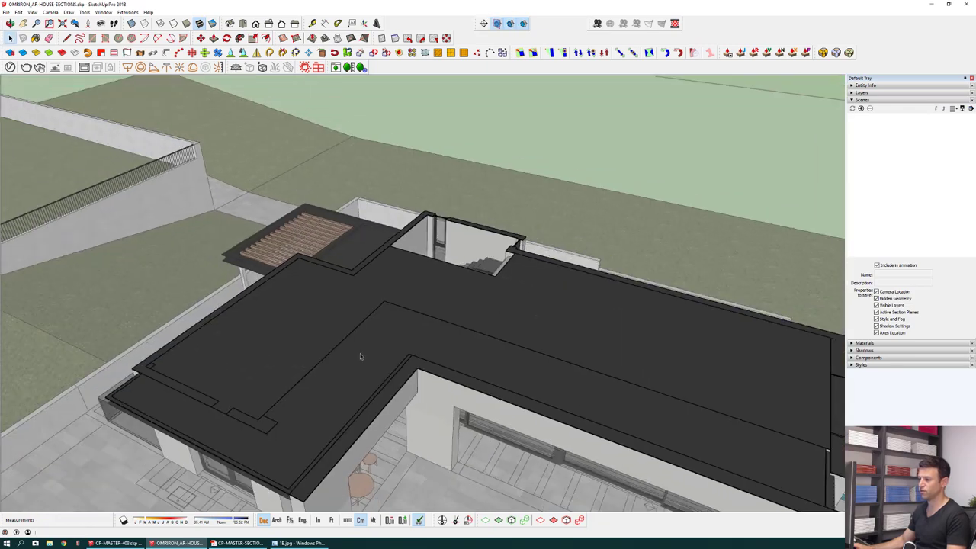
scroll(362, 352, "down", 4)
scroll(365, 353, "down", 3)
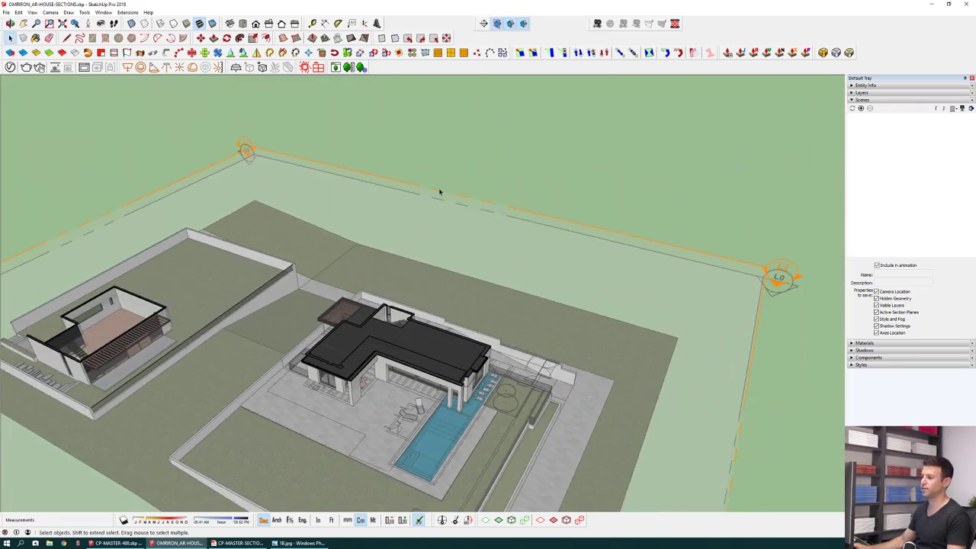
Step: Move the L1 section plane up 200 cm to cut through the upper floor
left_click(436, 196)
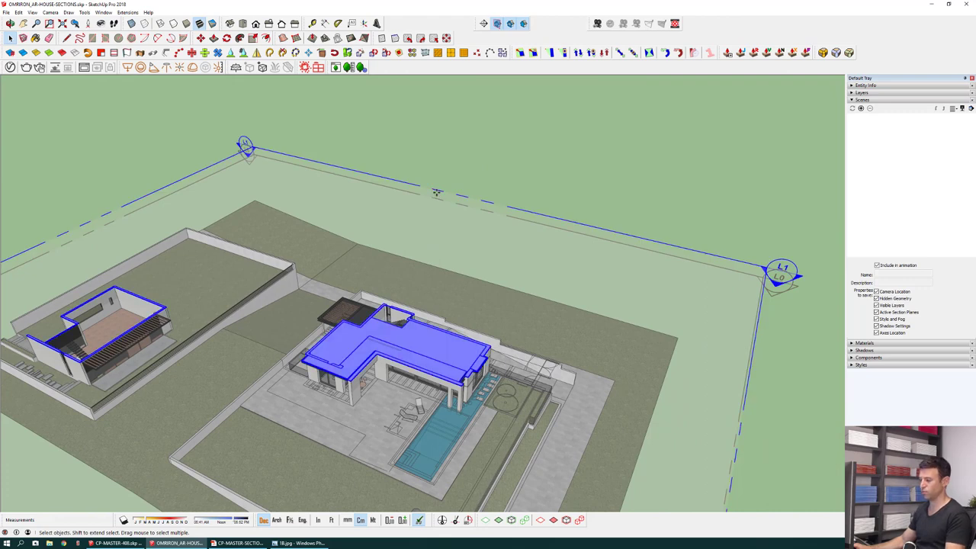
key("m")
left_click(436, 196)
key("ctrl")
type("200")
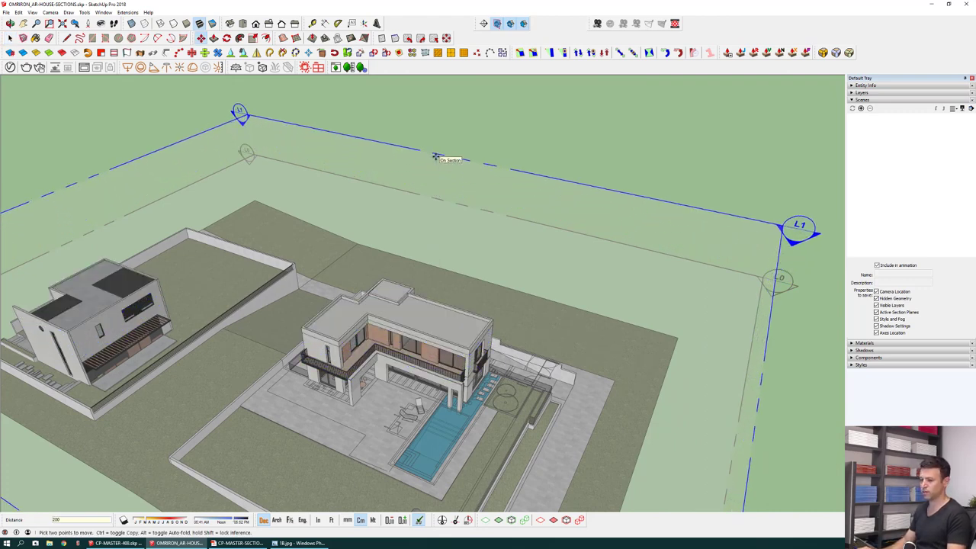
key("Return")
key("space")
scroll(412, 233, "up", 3)
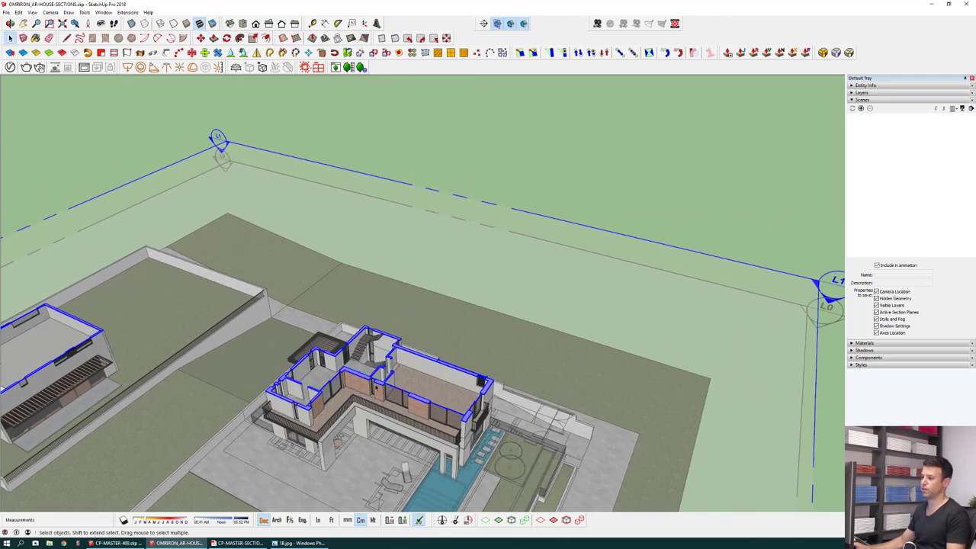
Step: Turn off the section cuts and place a horizontal section plane with the symbol X on the main house's roof
left_click(510, 23)
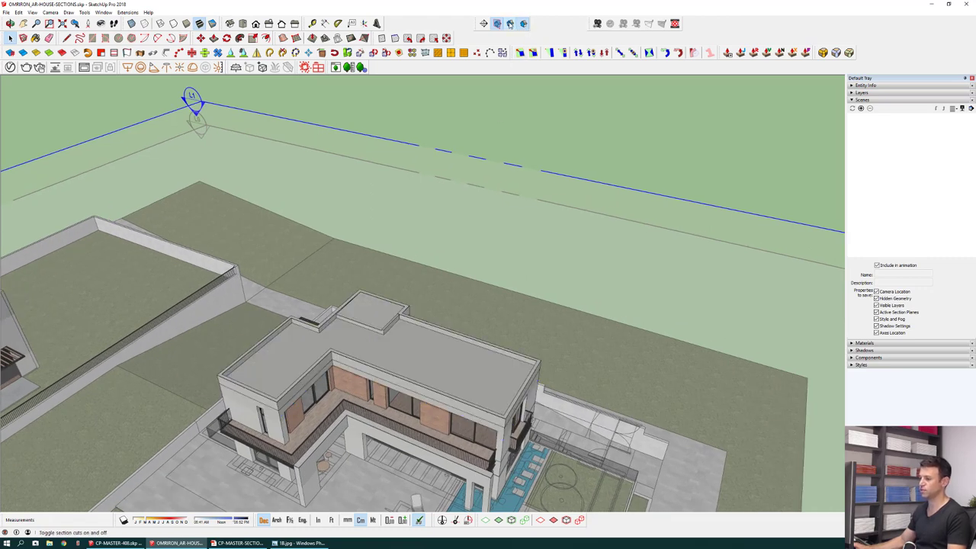
left_click(484, 24)
left_click(447, 309)
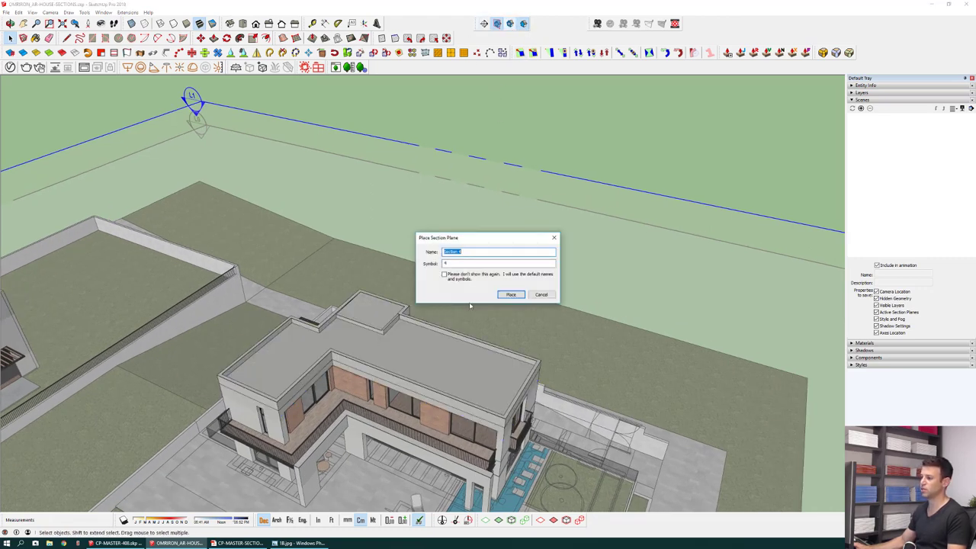
key("Tab")
type("3")
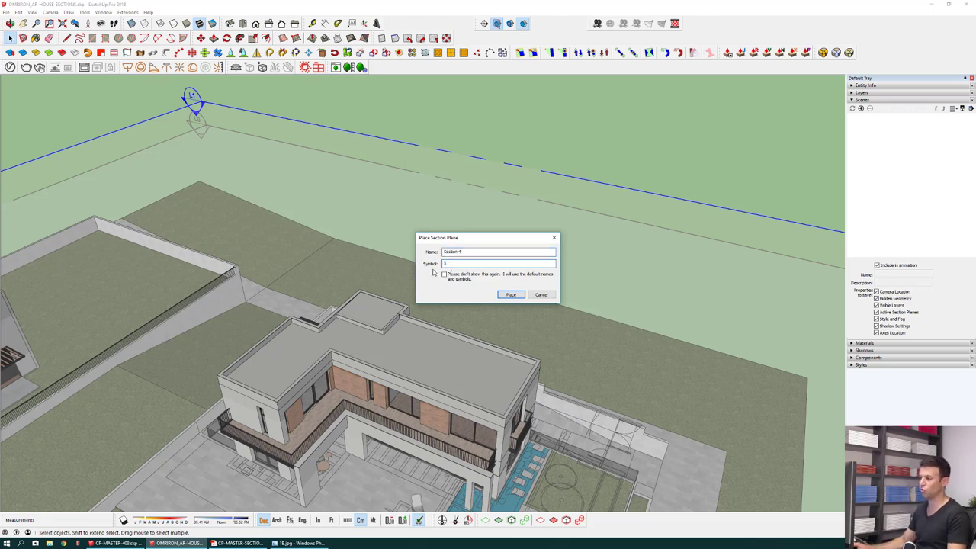
left_click(511, 294)
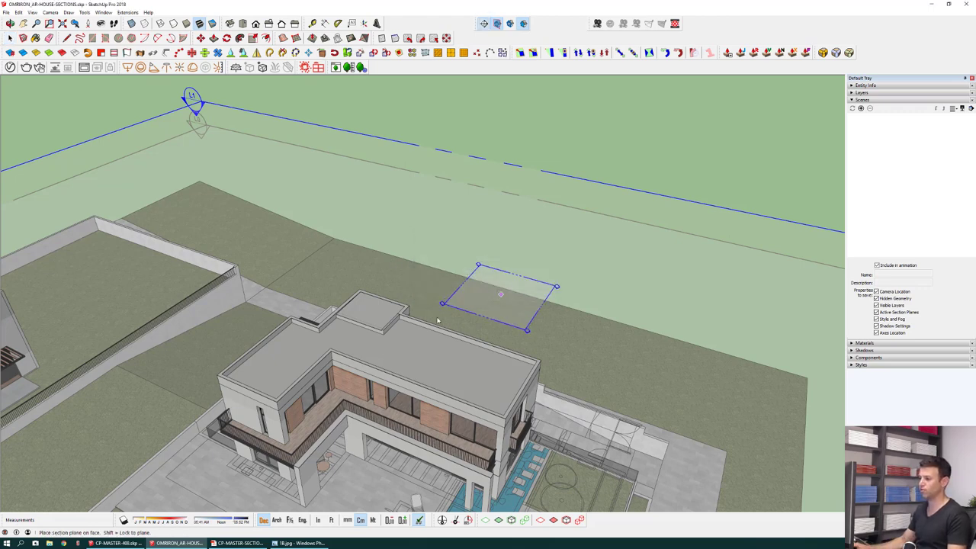
left_click(350, 347)
Step: Move the X section plane up 200 cm so it sits above the roof
scroll(382, 185, "down", 5)
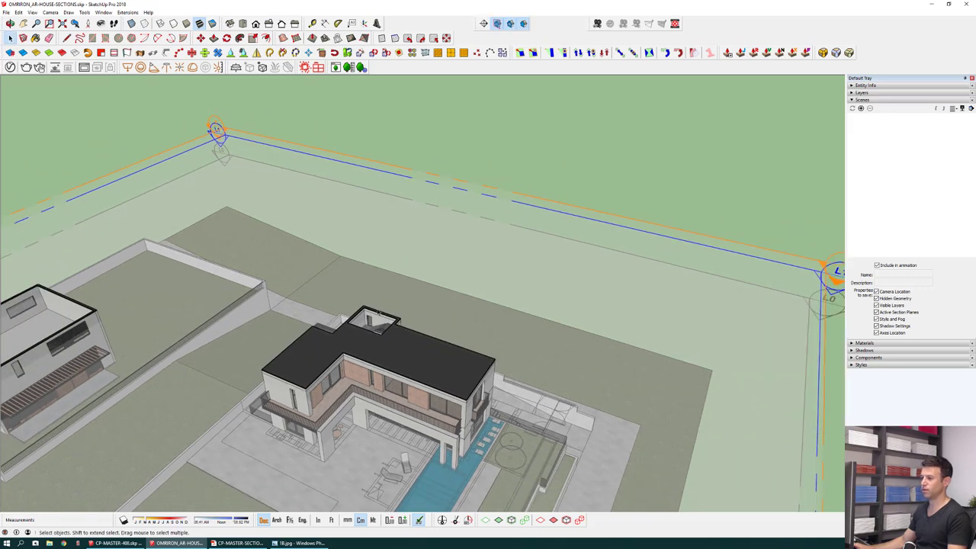
scroll(382, 185, "down", 2)
key("m")
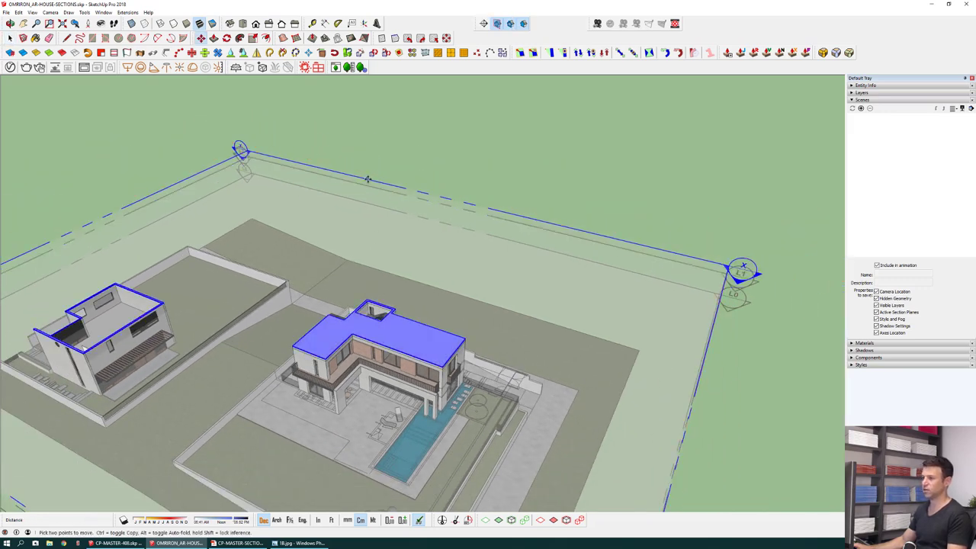
left_click_drag(367, 179, 367, 156)
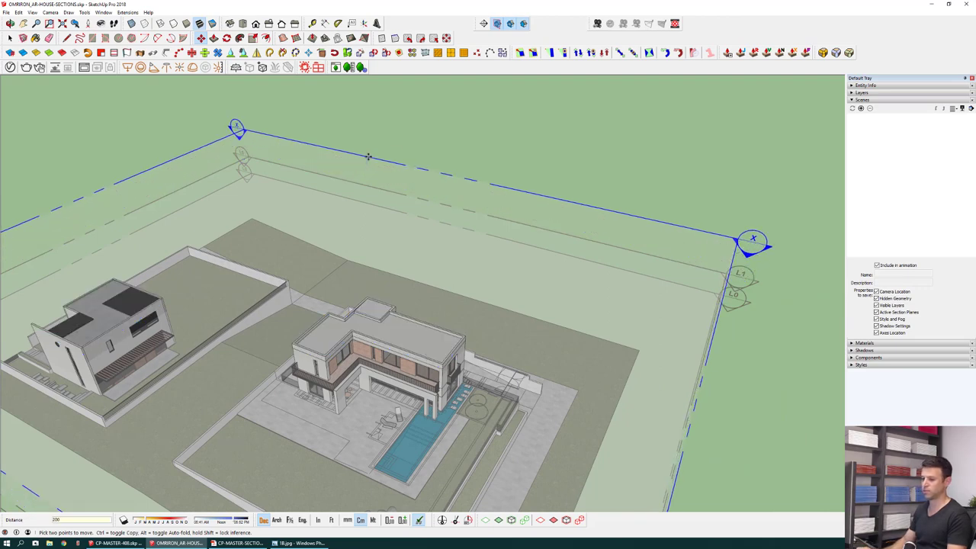
key("space")
mouse_move(394, 274)
middle_mouse_down()
mouse_move(412, 238)
mouse_move(388, 272)
mouse_move(401, 286)
middle_mouse_up()
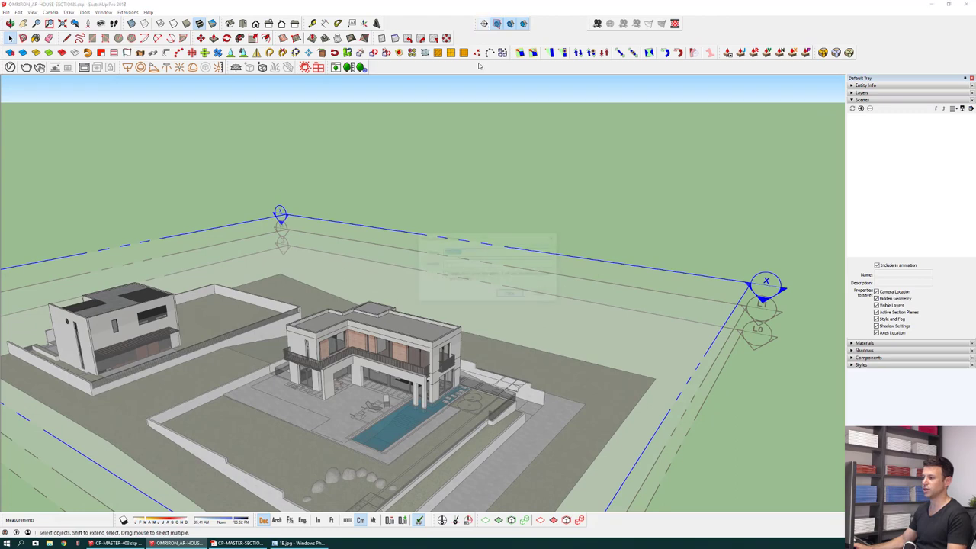
Step: Place a vertical section plane with the symbol SEC on the house's end wall beside the pool
left_click(483, 23)
left_click(469, 377)
key("Tab")
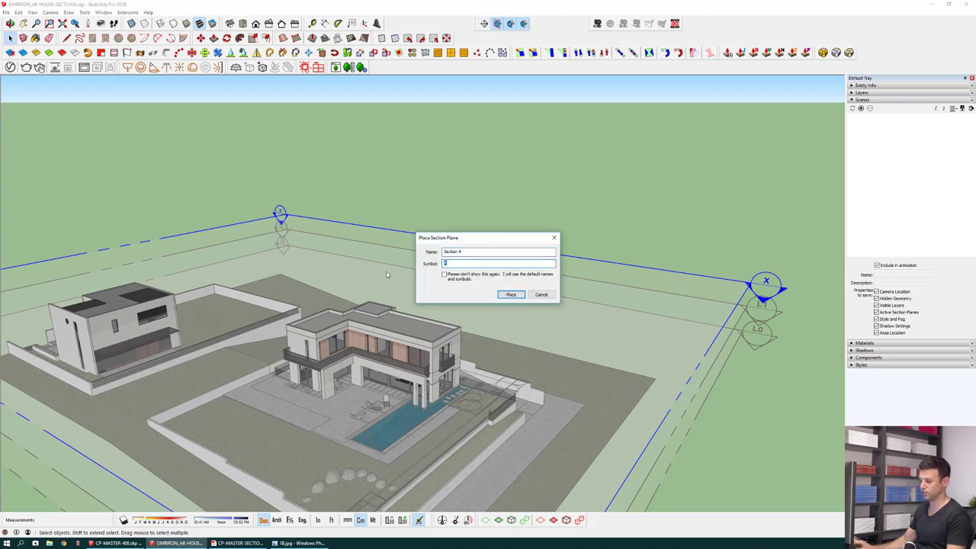
type("SEC")
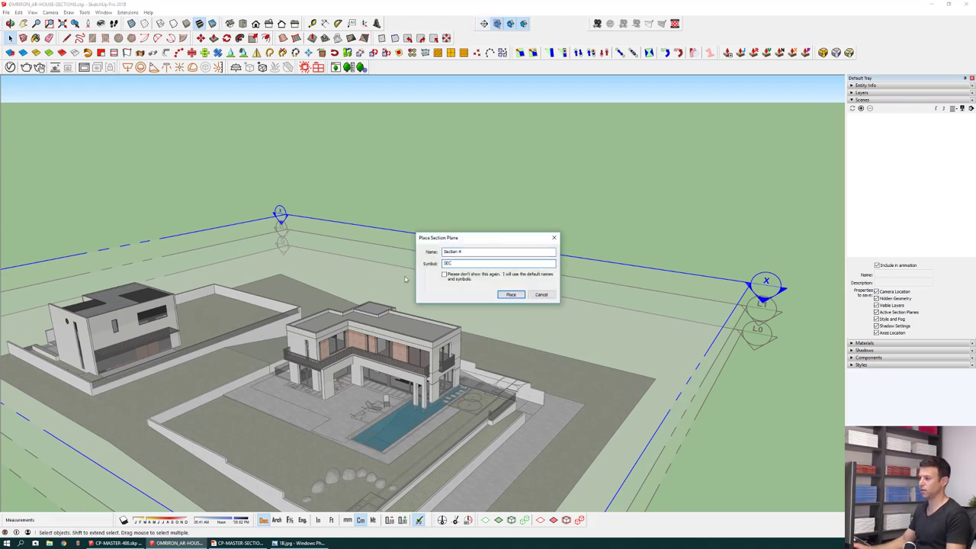
left_click(511, 294)
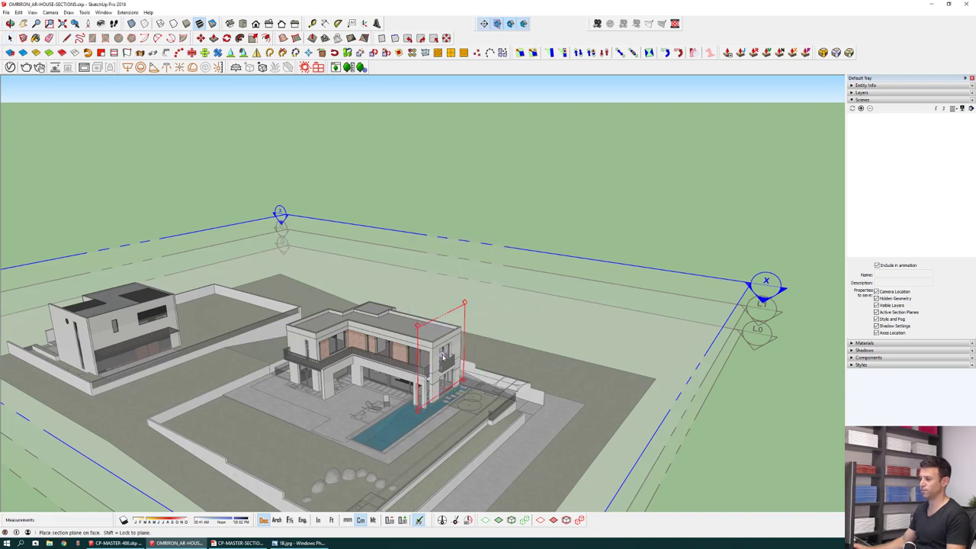
left_click(456, 345)
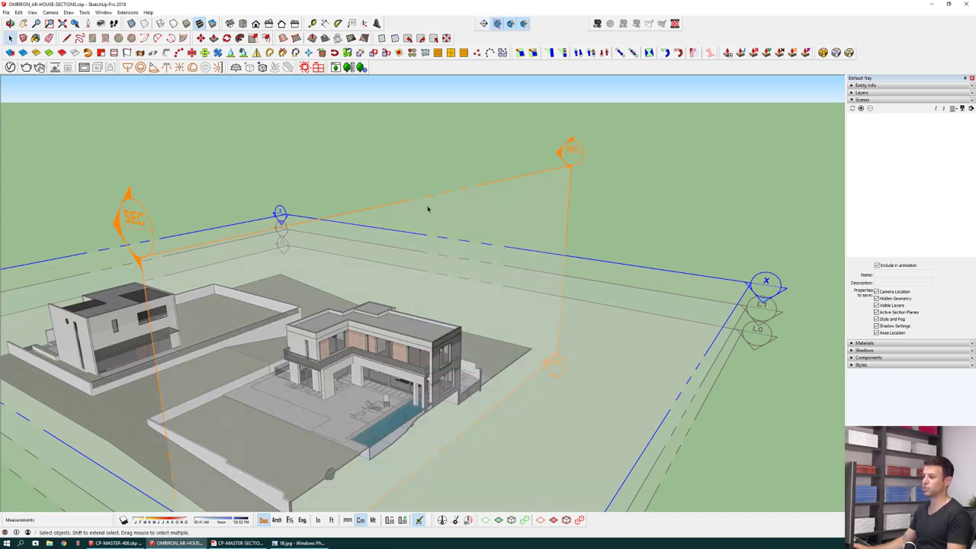
Step: Move the SEC section plane about 44 cm into the house to cut through its rooms and pool
scroll(450, 456, "up", 4)
key("m")
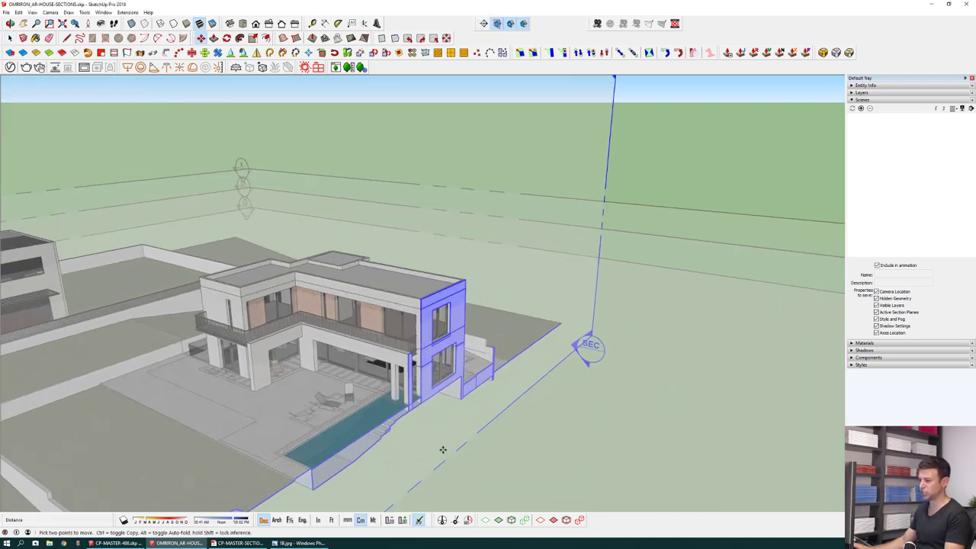
left_click(447, 452)
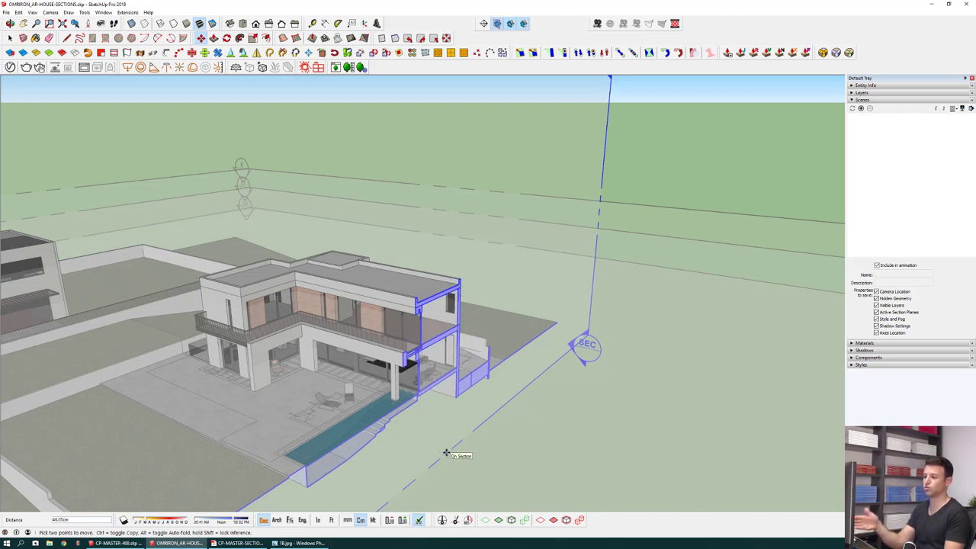
key("space")
middle_click_drag(460, 451, 377, 387)
scroll(373, 358, "up", 3)
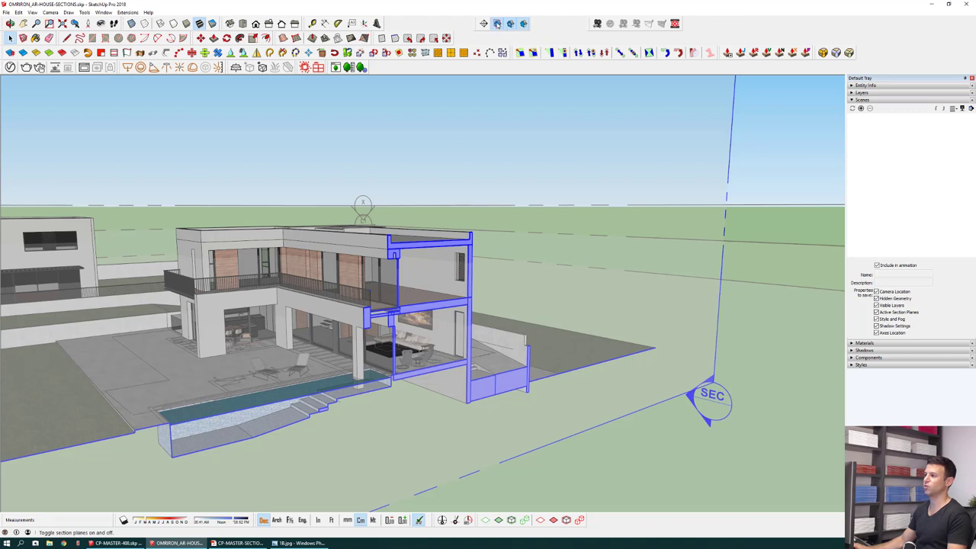
Step: Hide the section plane display and examine the vertical cut through the house
left_click(497, 24)
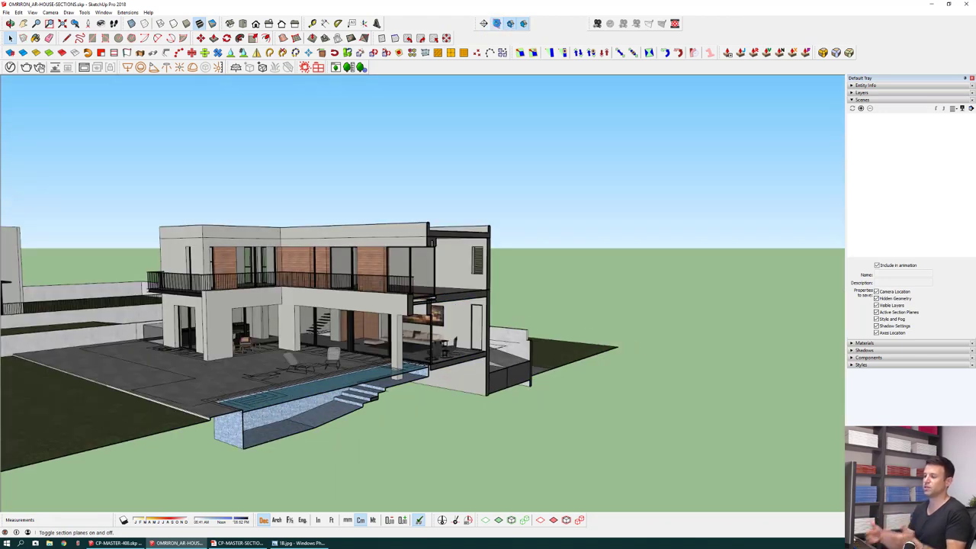
scroll(468, 342, "up", 3)
middle_click_drag(467, 342, 449, 248)
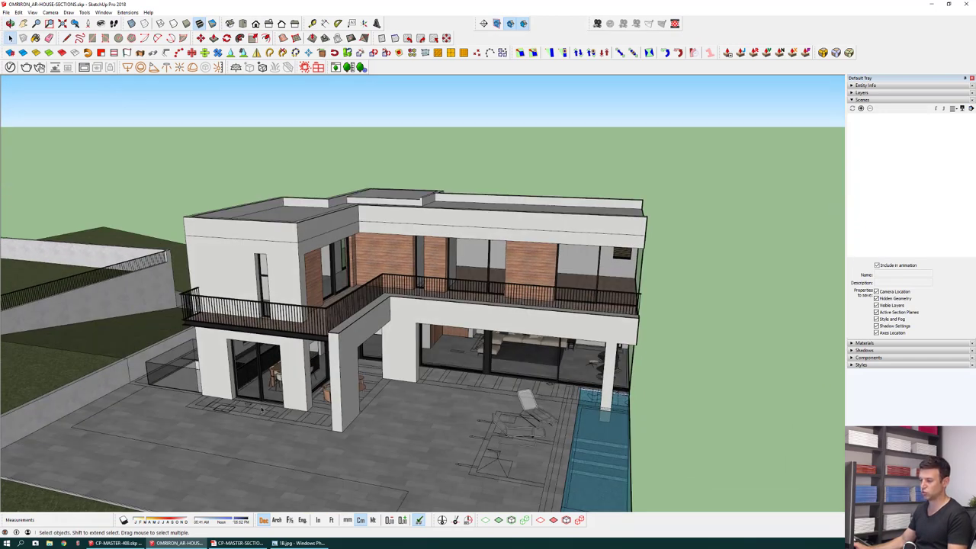
scroll(295, 365, "up", 3)
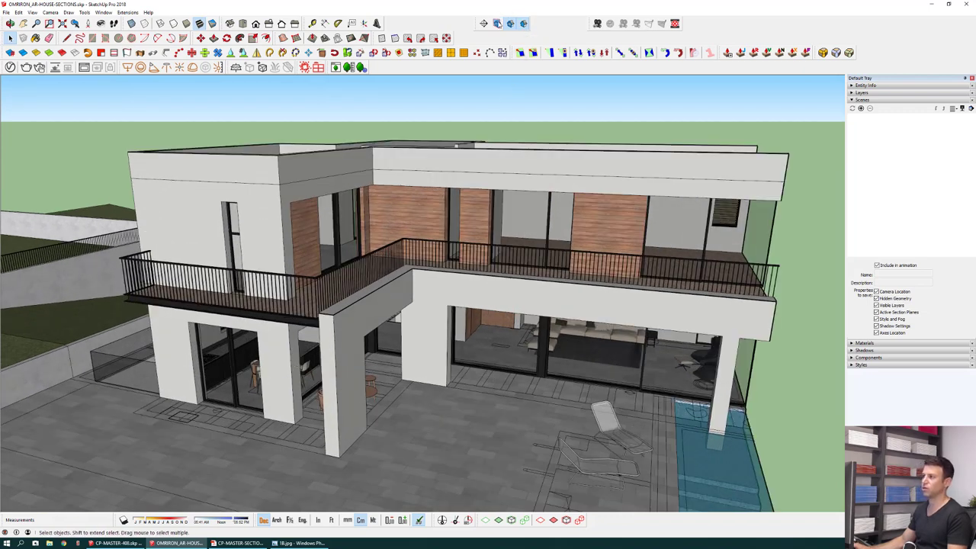
Step: Show the section planes again and make L0 the active cut
left_click(497, 23)
scroll(405, 277, "down", 5)
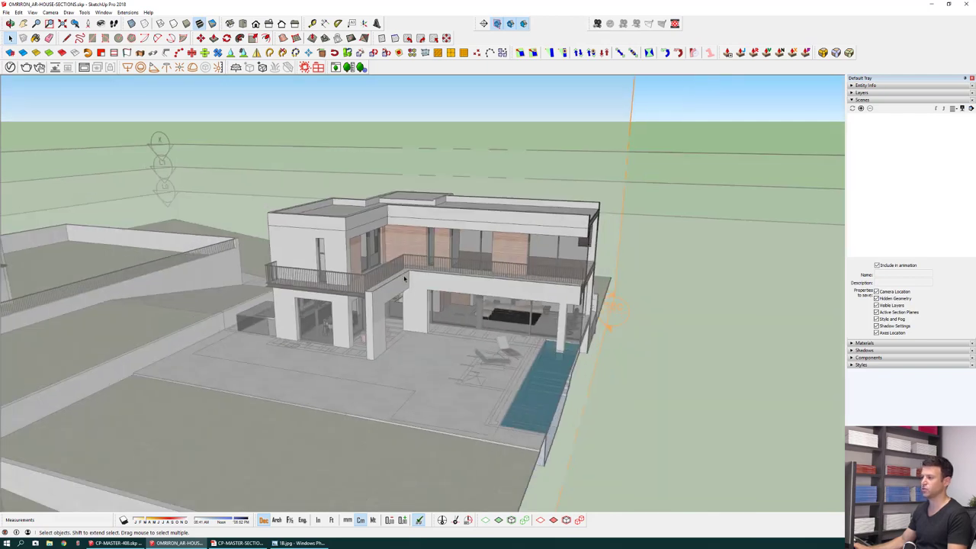
scroll(405, 277, "down", 5)
middle_click_drag(405, 277, 331, 344)
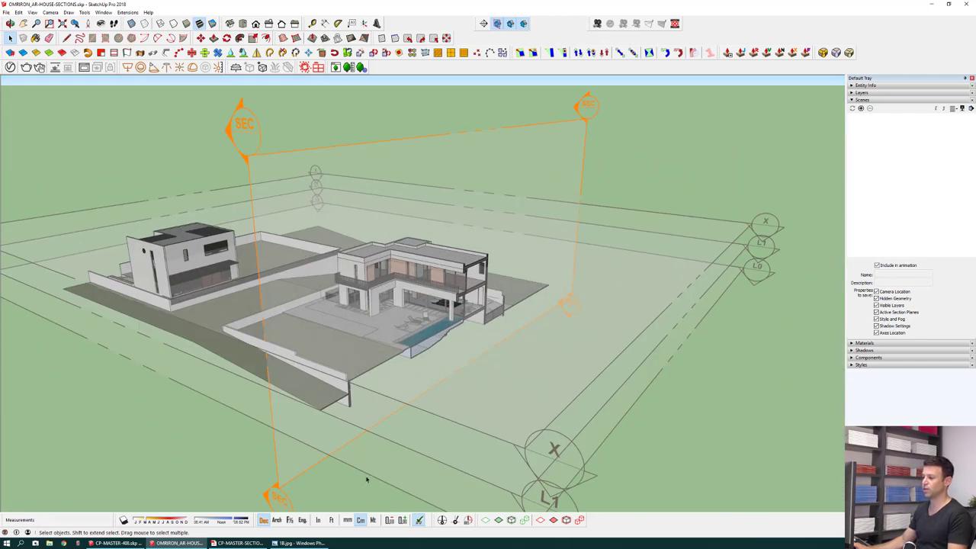
double_click(371, 471)
scroll(402, 281, "up", 9)
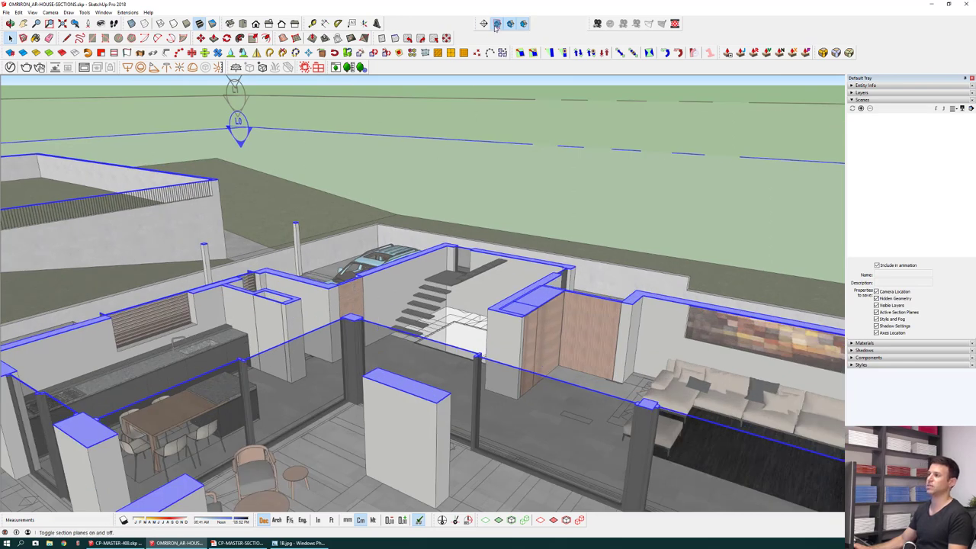
Step: Hide the section planes and view the ground-floor cut across the whole site
left_click(496, 24)
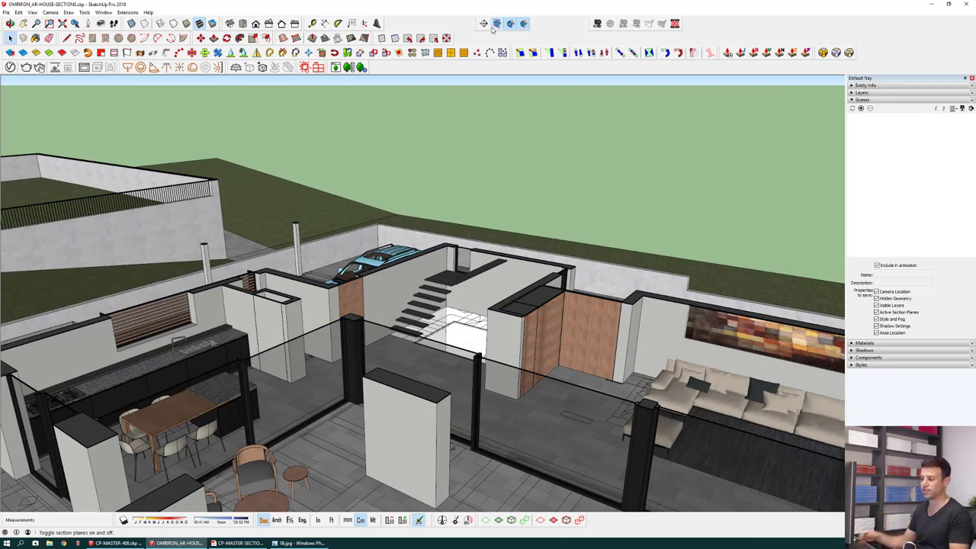
middle_click_drag(523, 219, 473, 292)
scroll(473, 291, "down", 8)
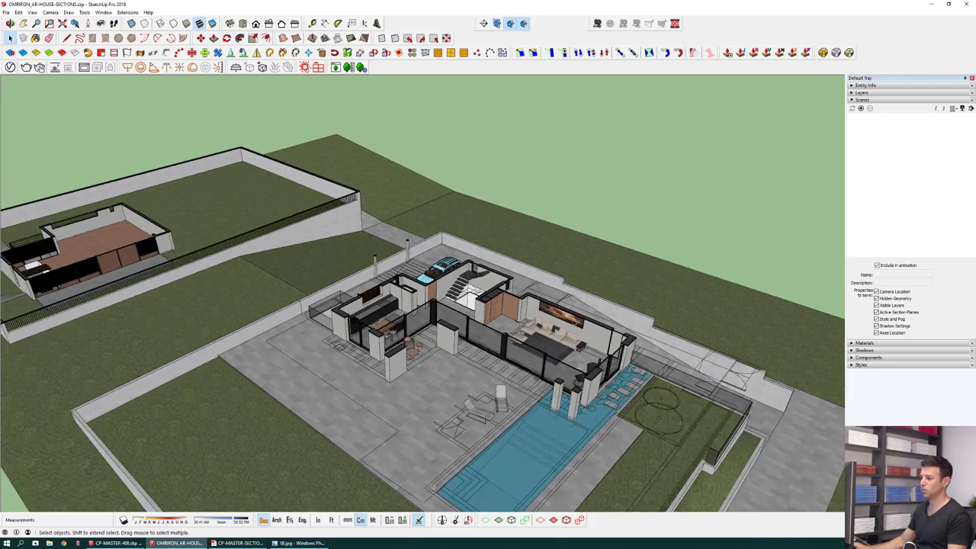
scroll(284, 261, "down", 2)
middle_click_drag(284, 261, 258, 225, "shift")
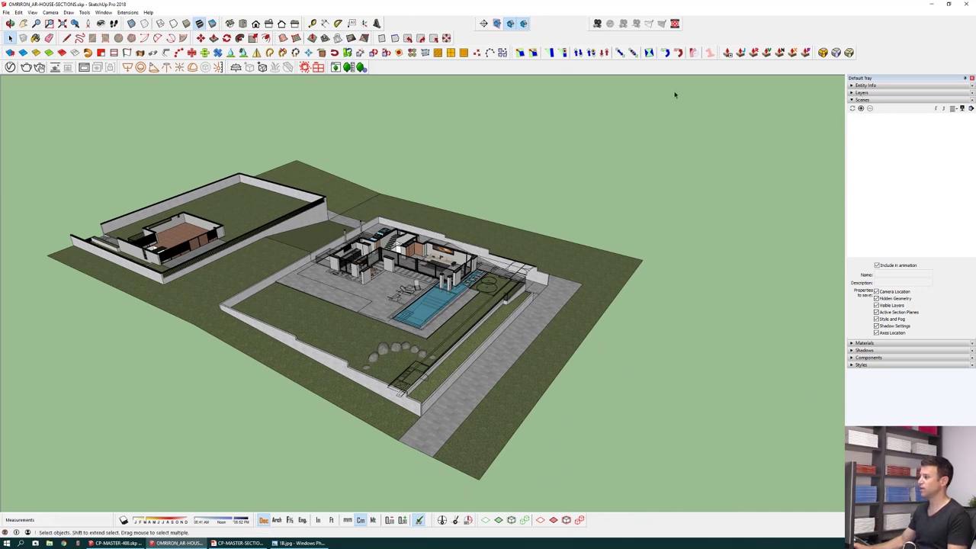
Step: Display the section planes and add a scene named L0 with the ground-floor cut active
left_click(496, 24)
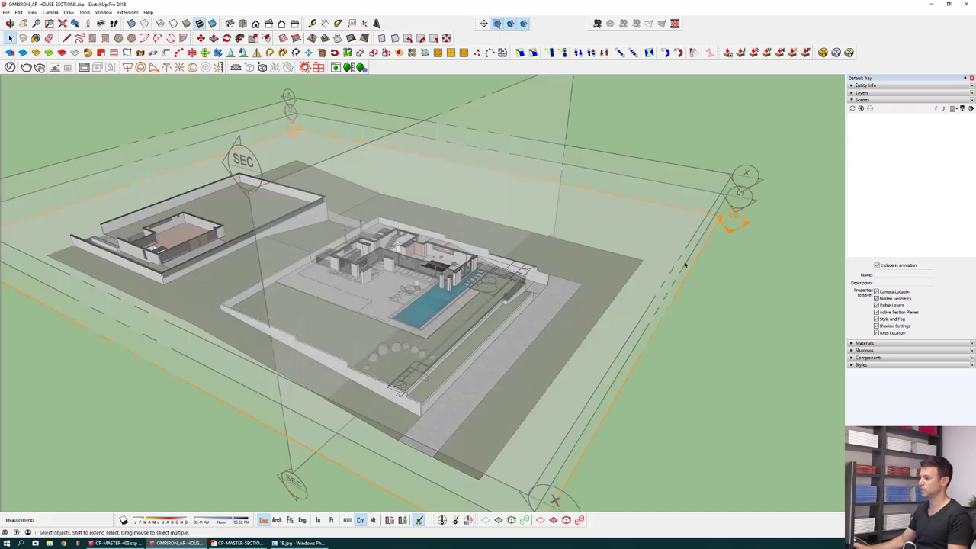
scroll(694, 251, "down", 3)
scroll(706, 267, "up", 5)
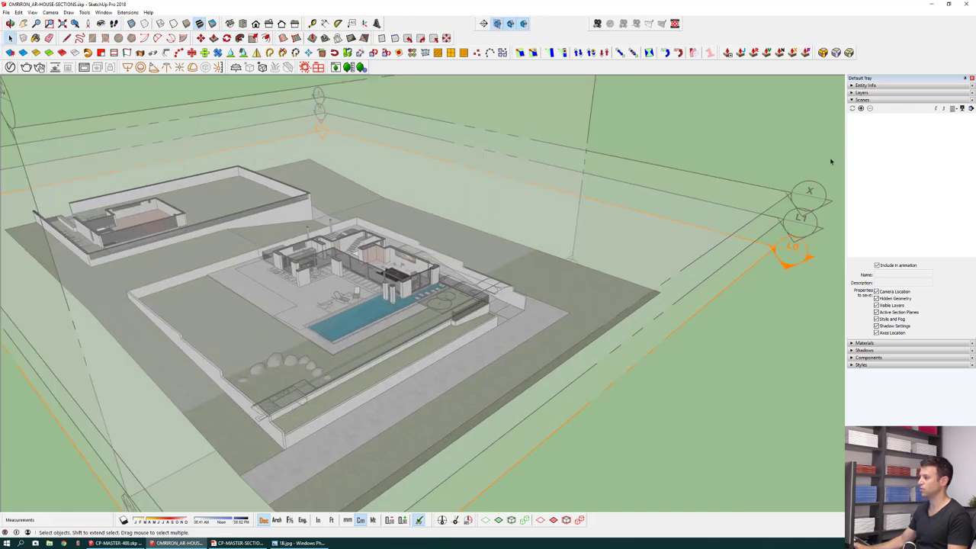
left_click(861, 108)
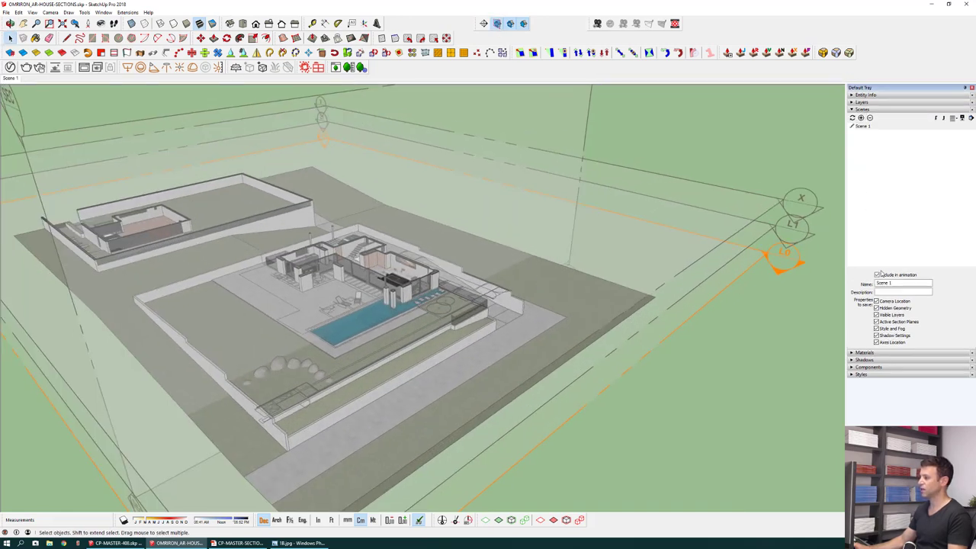
left_click_drag(896, 283, 813, 284)
type("L")
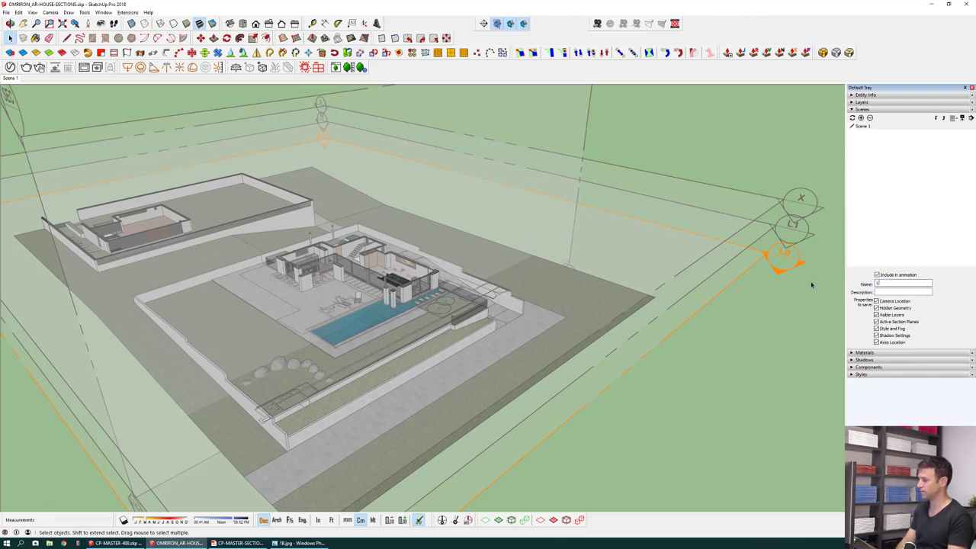
type("0")
key("Return")
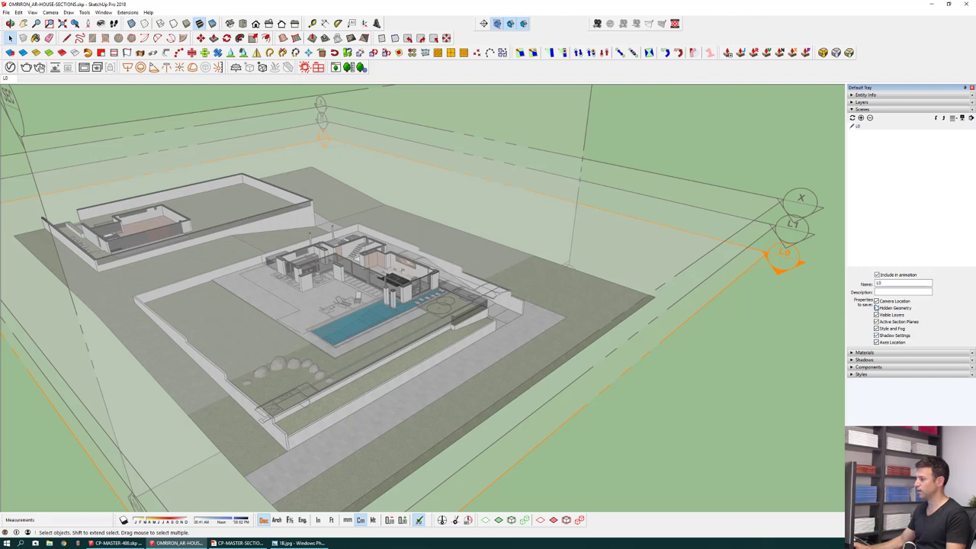
Step: Set the L0 scene to save only Active Section Planes, excluding all other properties
left_click(877, 301)
left_click(877, 309)
left_click(877, 315)
left_click(877, 328)
left_click(877, 335)
left_click(877, 343)
left_click(887, 328)
left_click(887, 322)
left_click(877, 321)
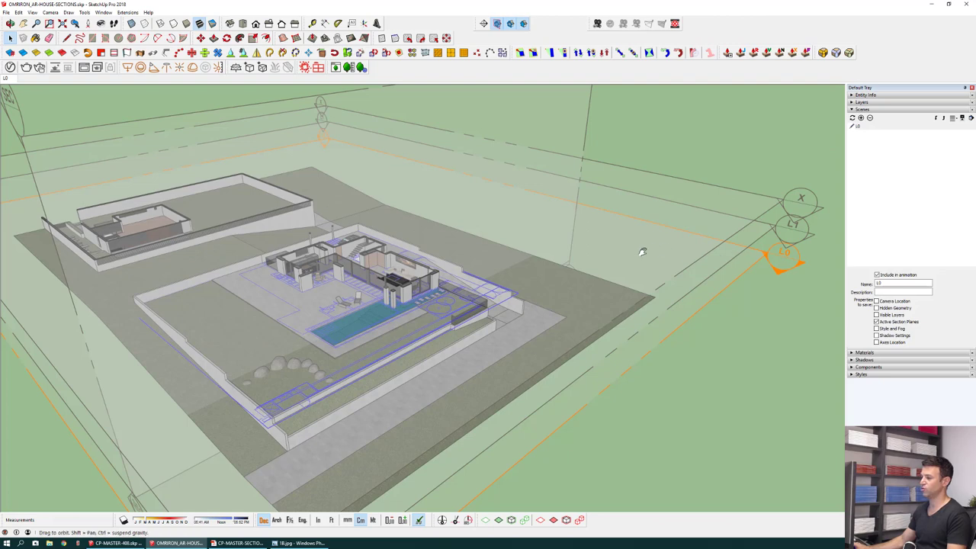
Step: Make the L1 section plane the active cut
middle_click_drag(654, 250, 617, 268)
scroll(619, 267, "up", 2)
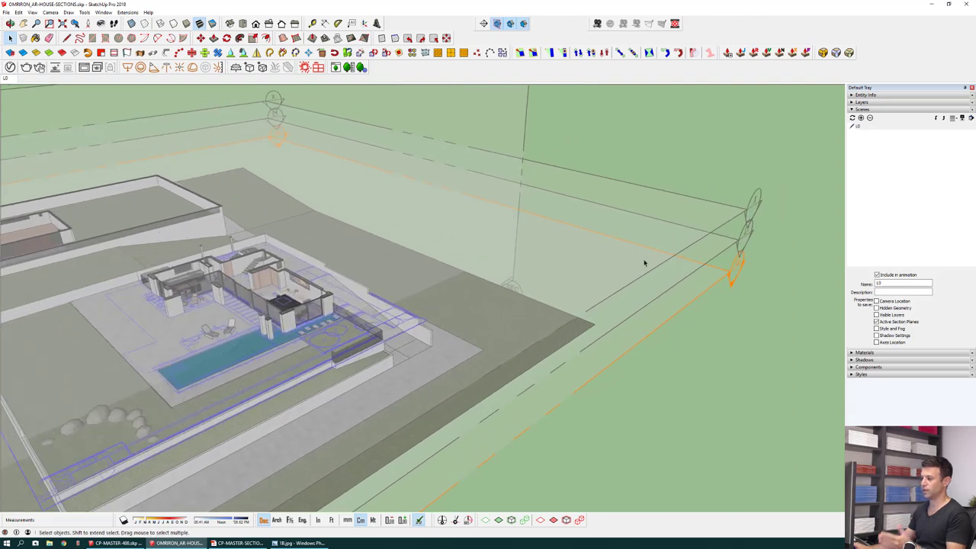
double_click(713, 261)
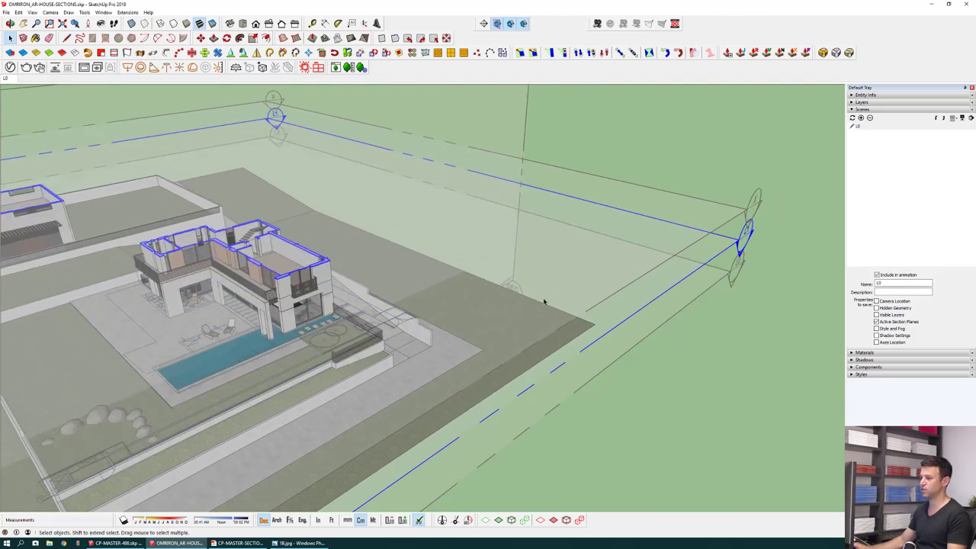
Step: Add a scene named L1 that stores the active first-floor section cut
left_click(862, 128)
left_click(862, 118)
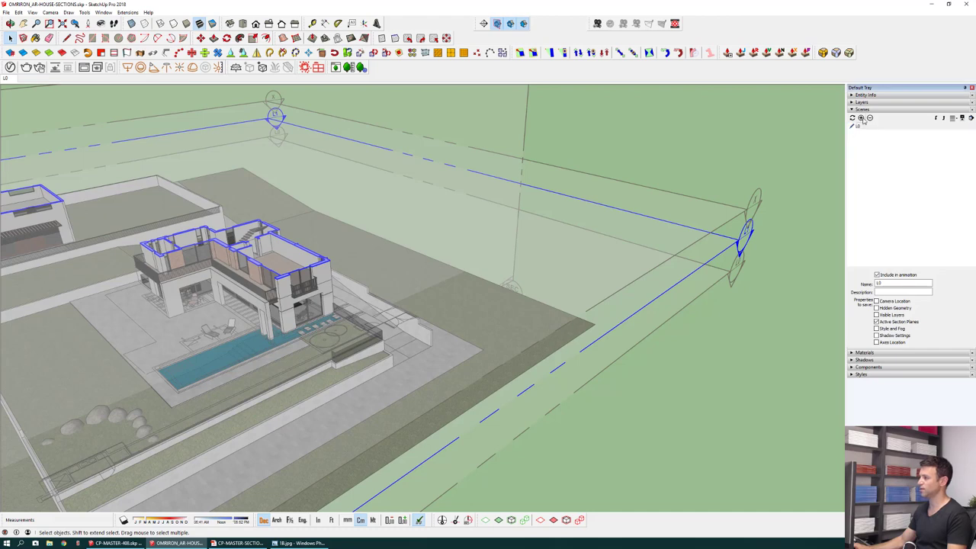
left_click_drag(896, 283, 792, 294)
type("L1")
key("Return")
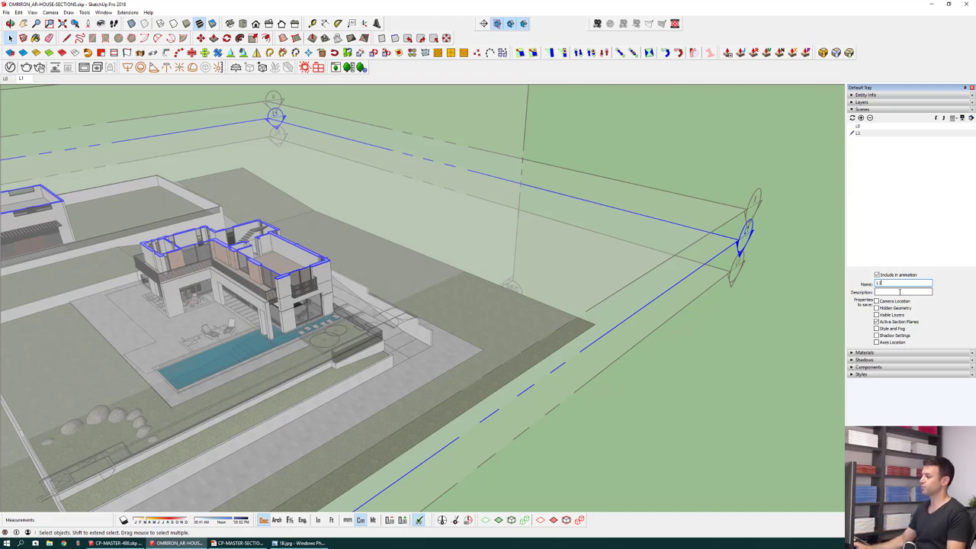
Step: Make the X section plane the active cut and add a scene named X for it
left_click(727, 220)
right_click(731, 223)
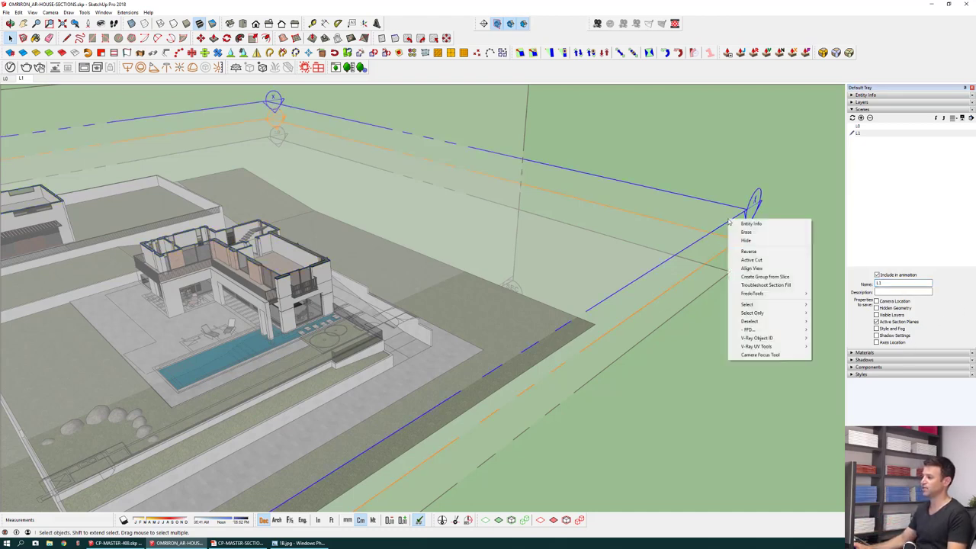
left_click(752, 260)
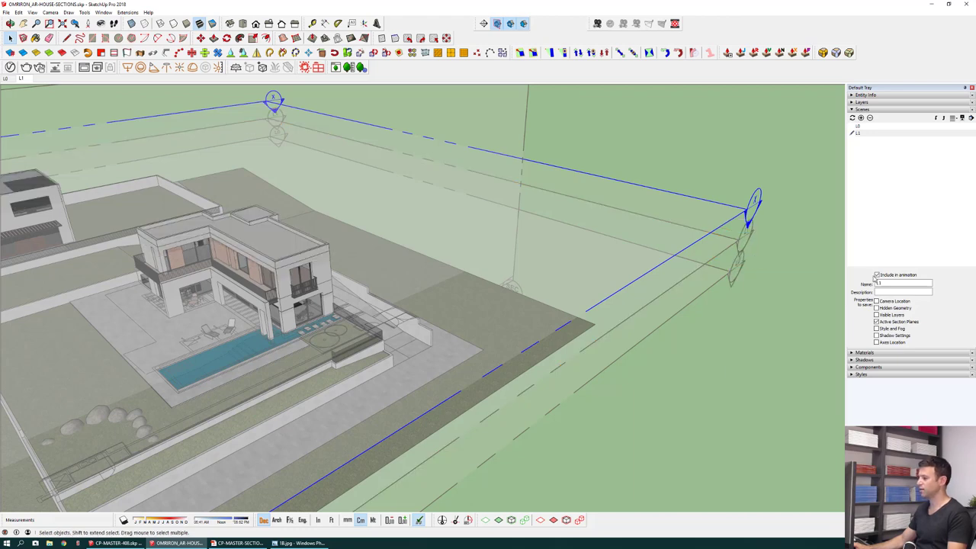
left_click(861, 118)
left_click_drag(898, 282, 867, 299)
type("x")
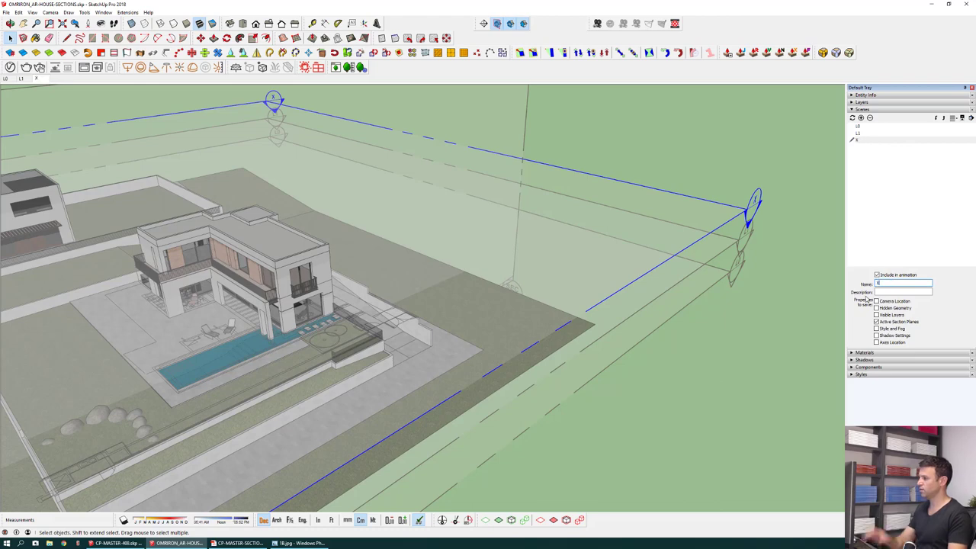
Step: Activate the vertical SEC section plane and add a scene named SEC for its cut
middle_click_drag(613, 206, 600, 321)
scroll(526, 200, "down", 3)
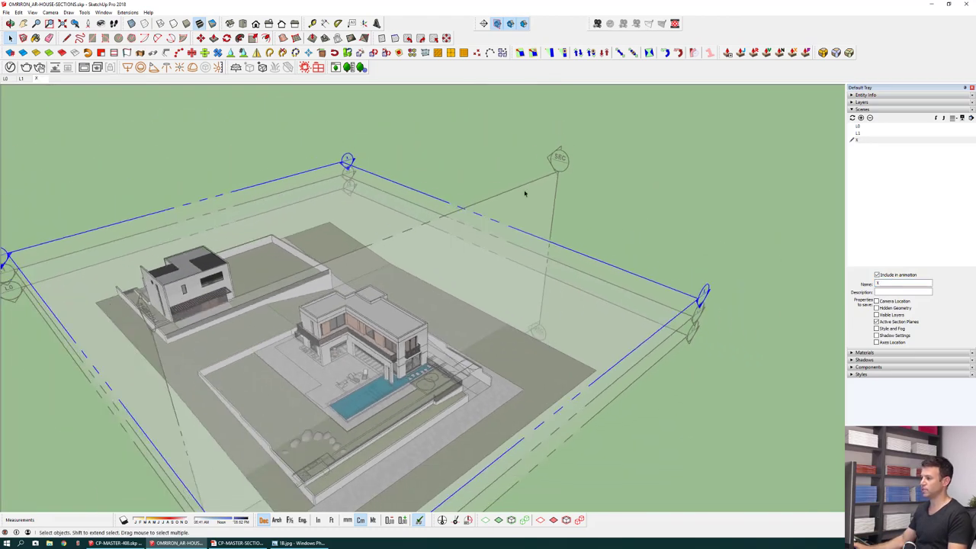
left_click(526, 192)
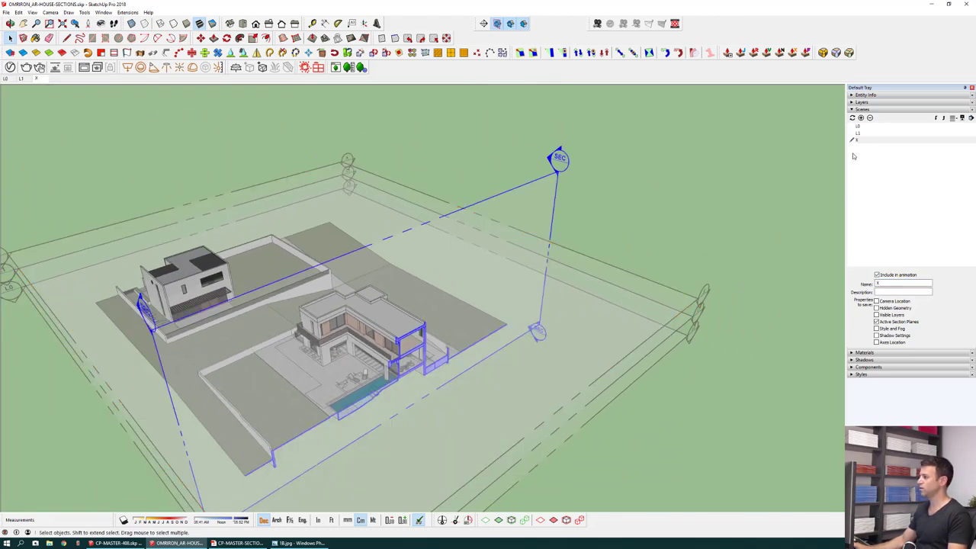
left_click(861, 119)
triple_click(885, 283)
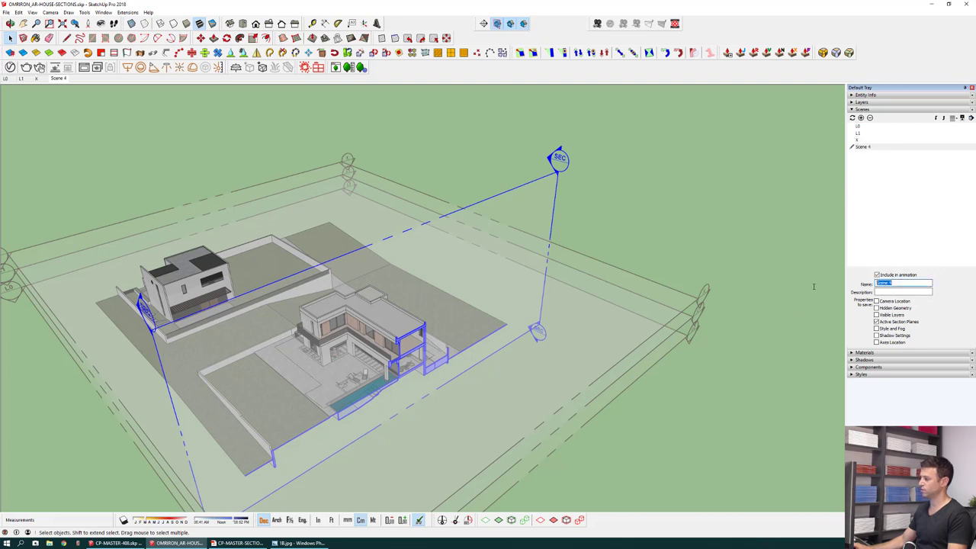
type("SEC")
key("Return")
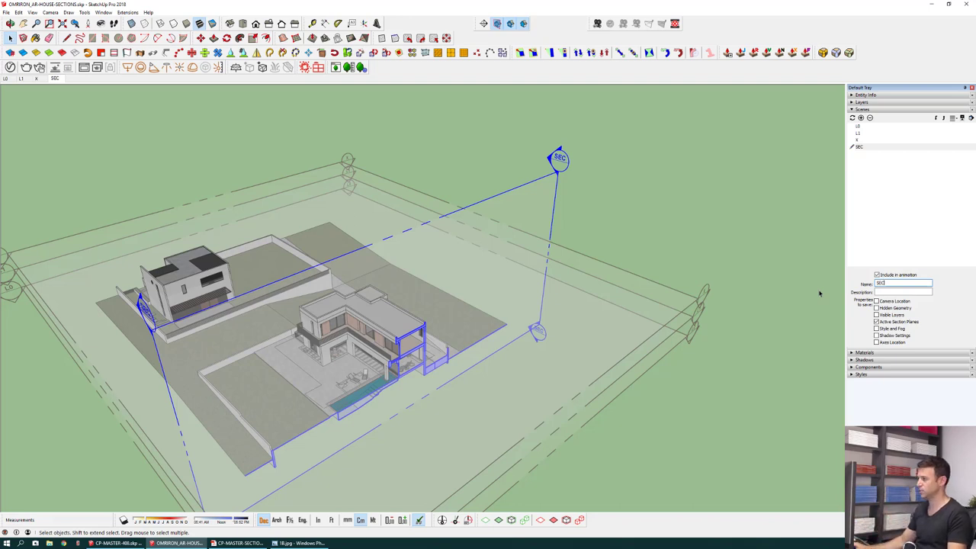
Step: Hide the section planes and bring the house's vertical section cut into close view
left_click(499, 25)
middle_click_drag(263, 421, 286, 369)
scroll(310, 386, "up", 3)
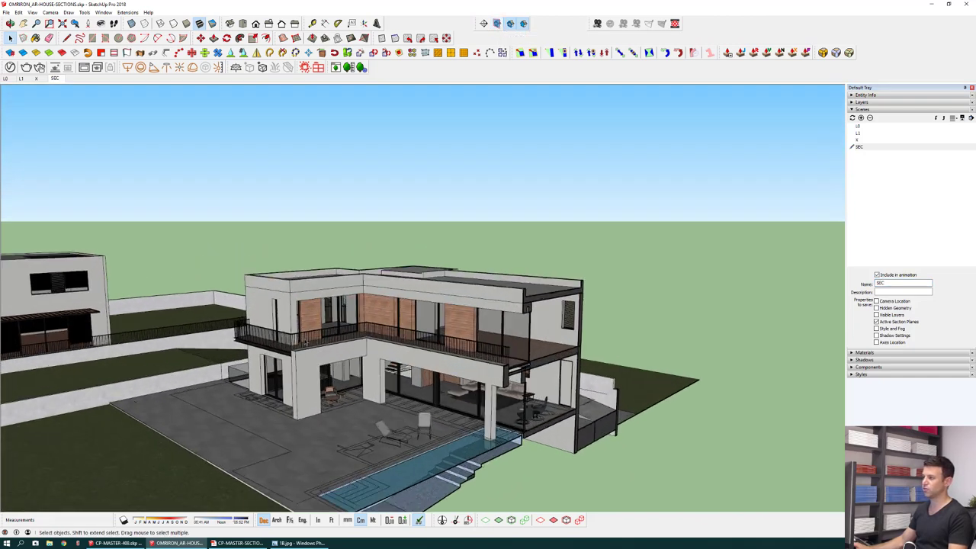
middle_click_drag(307, 421, 321, 399)
scroll(321, 399, "up", 2)
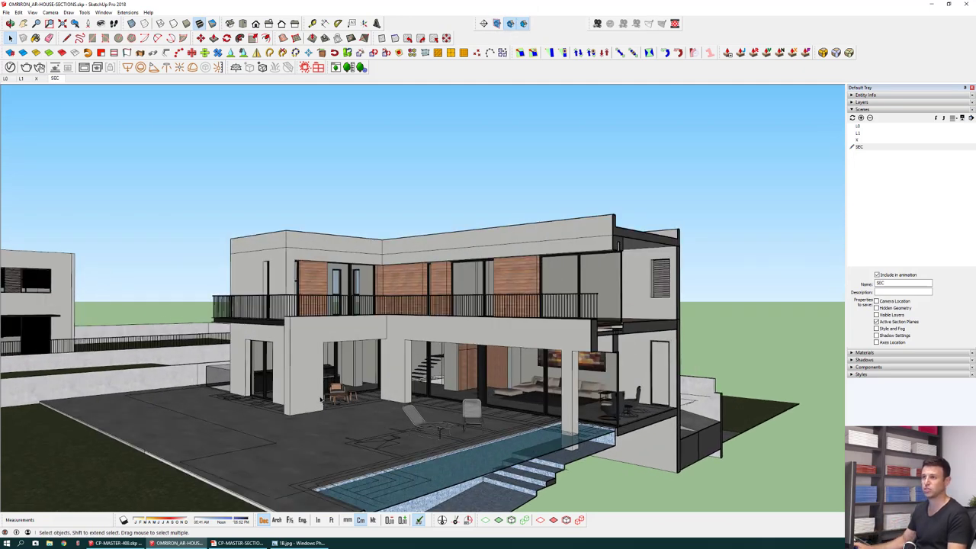
Step: Switch back and forth through the section scenes to check their cuts from a raised view of the house
left_click(8, 78)
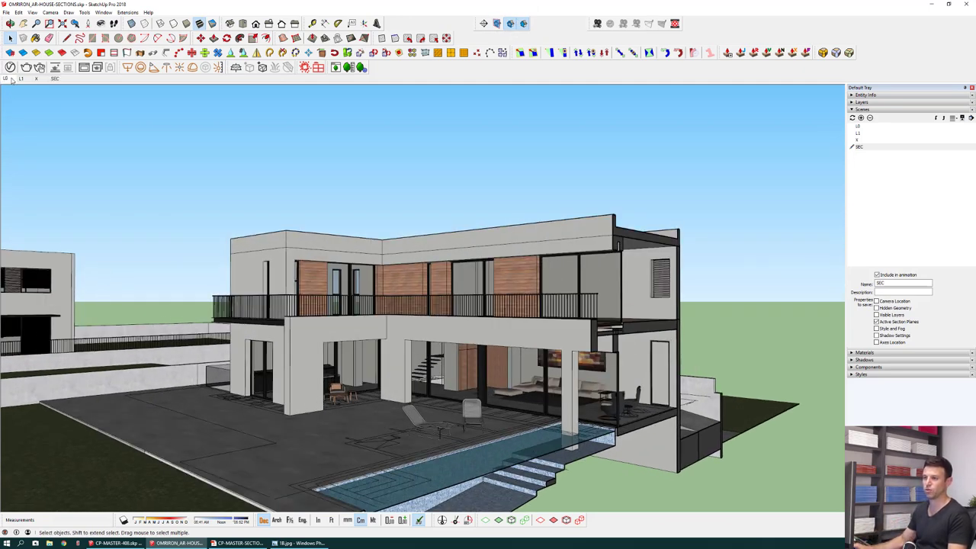
middle_click_drag(340, 313, 383, 467)
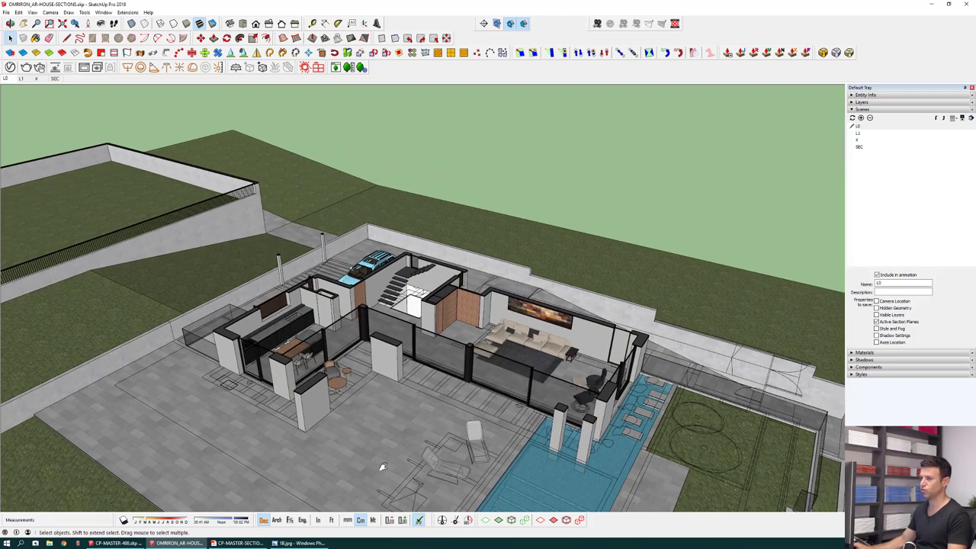
key("Page_Down")
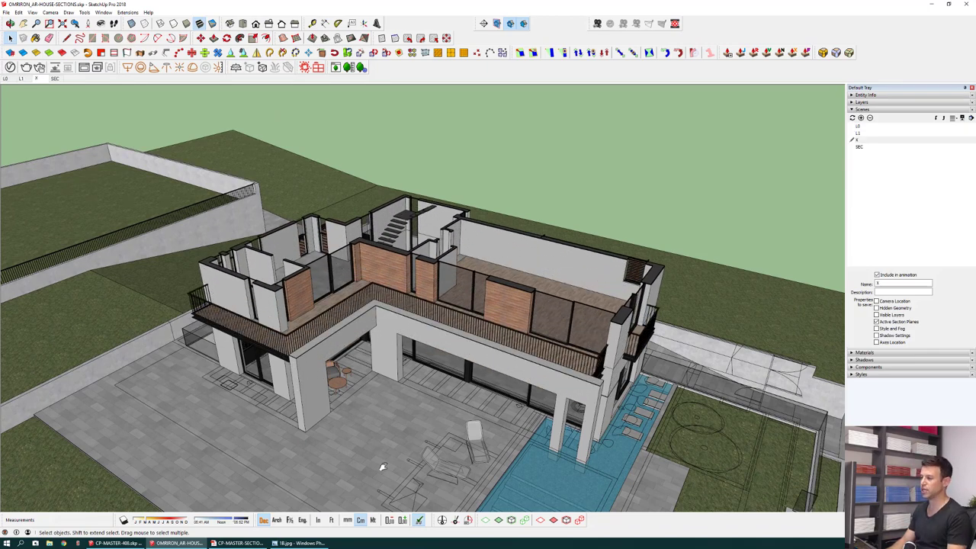
key("Page_Down")
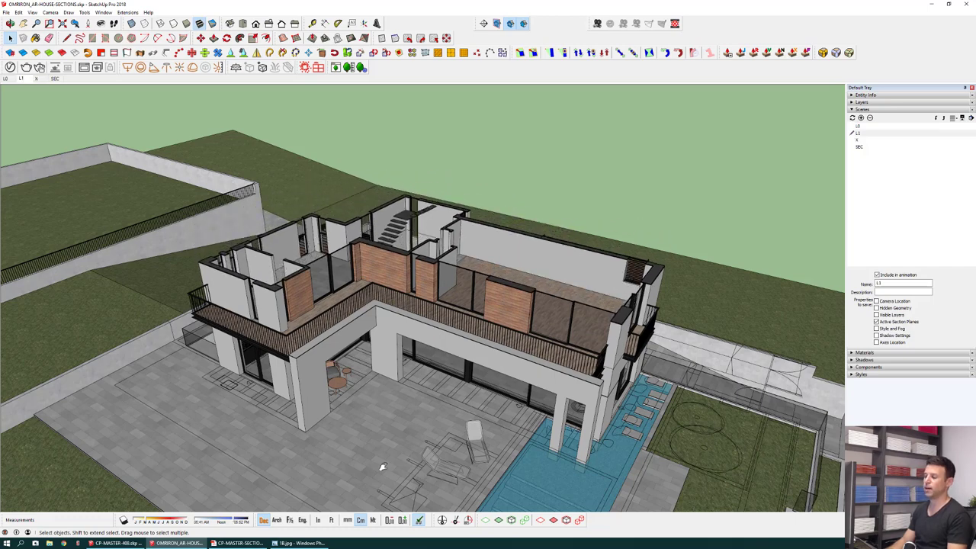
key("Page_Up")
key("Page_Up")
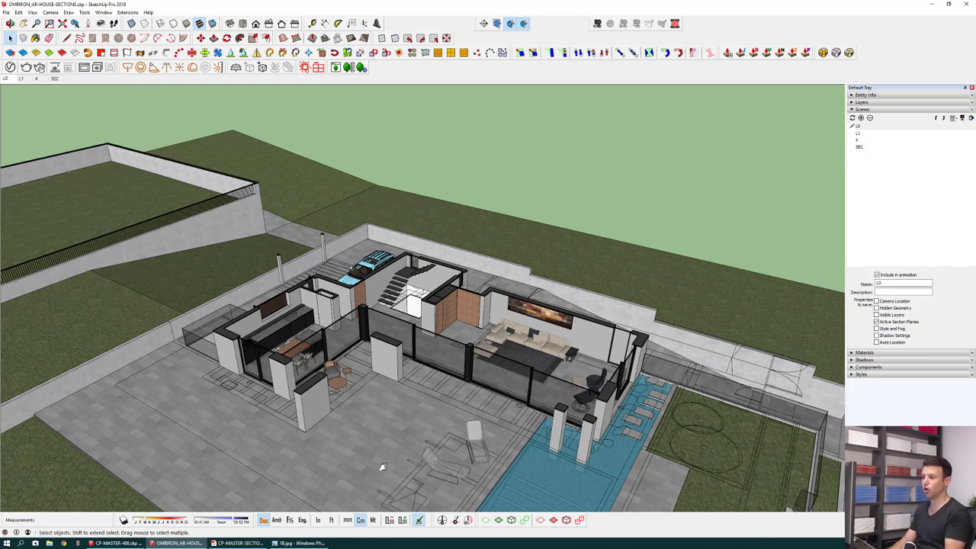
key("Page_Down")
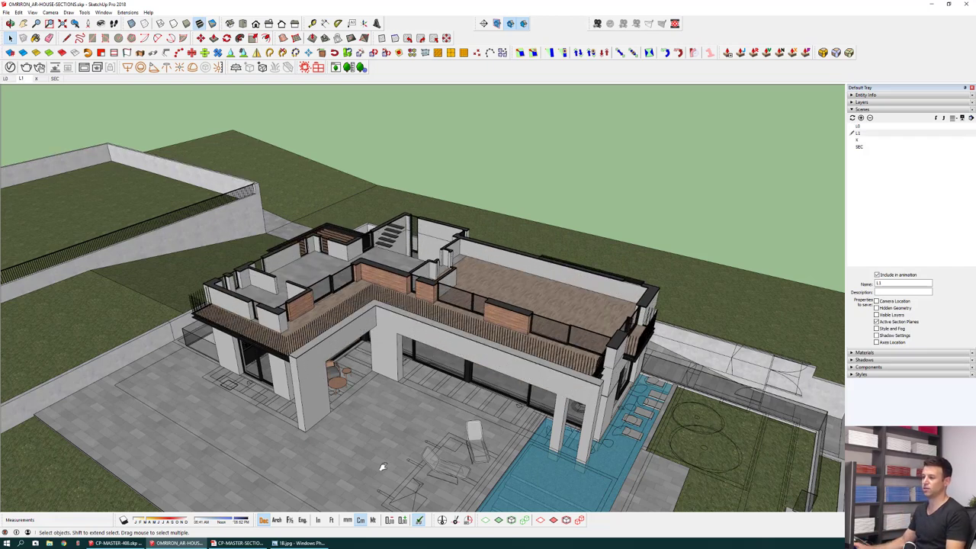
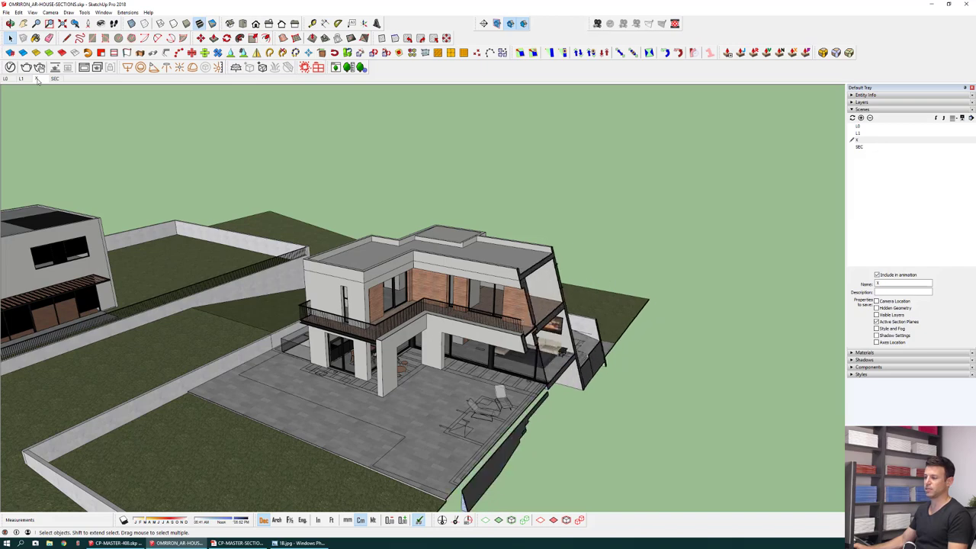
Step: Position the camera on the lawn facing the pool side of the house and frame it in two-point perspective
middle_click_drag(375, 327, 394, 322)
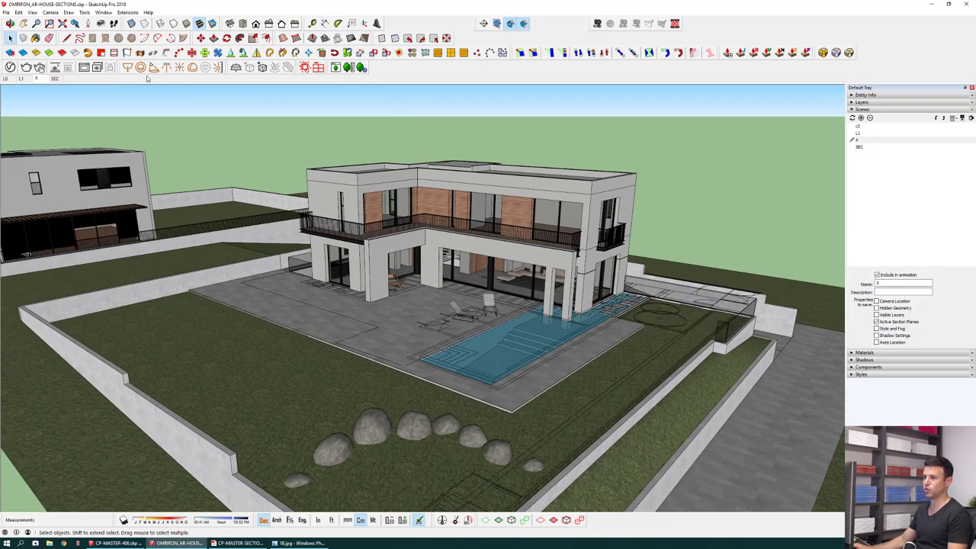
left_click(87, 23)
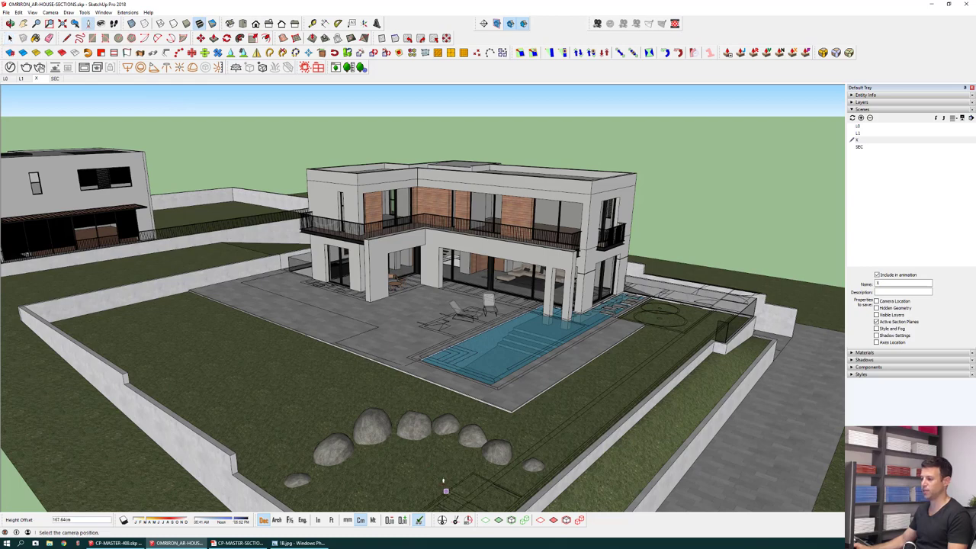
left_click(444, 488)
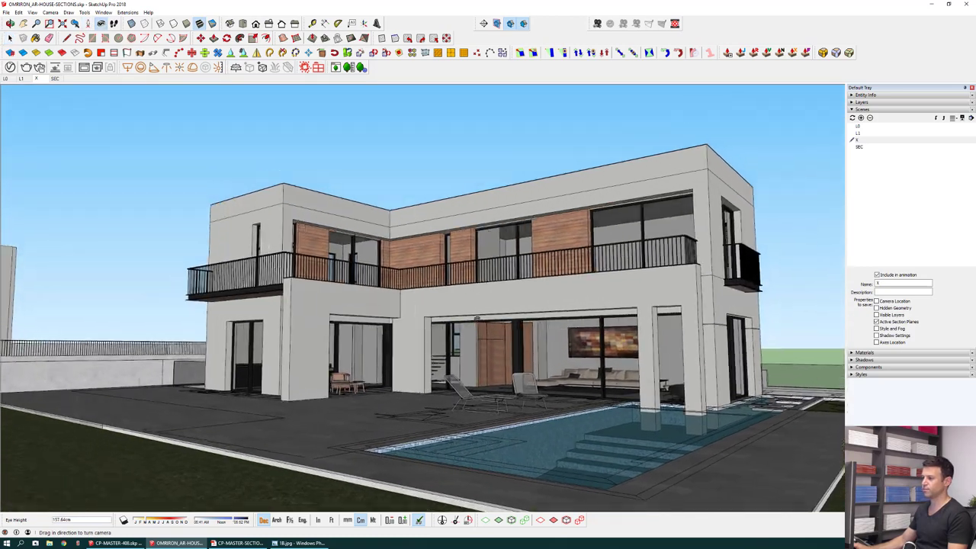
left_click_drag(478, 319, 471, 318)
key("2")
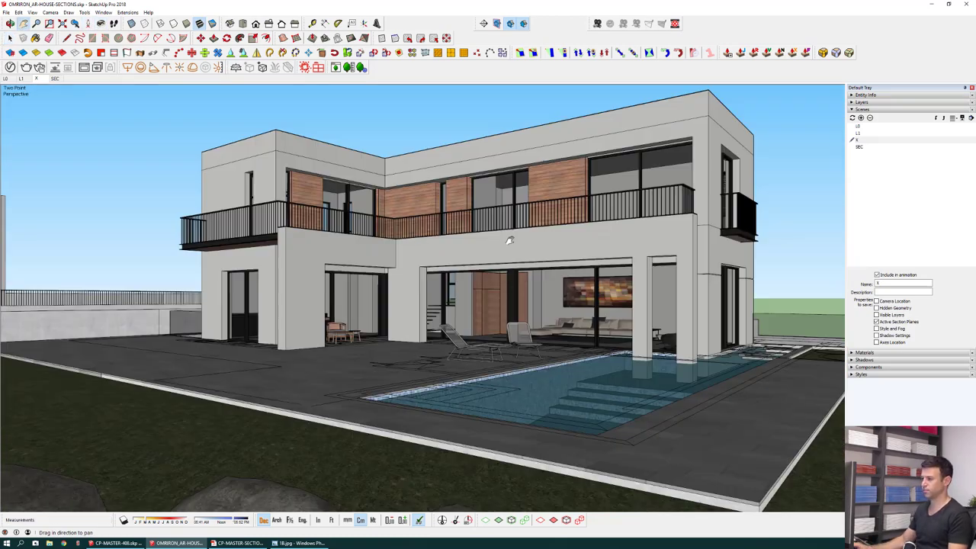
left_click_drag(510, 240, 497, 320)
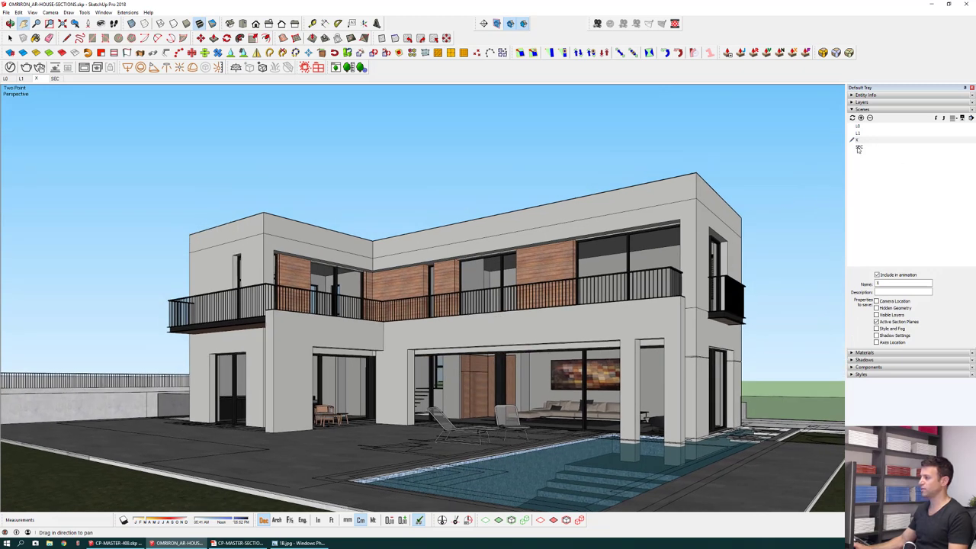
Step: Add a scene named VIEW1 for the two-point perspective of the house and pool
left_click(859, 150)
left_click(861, 119)
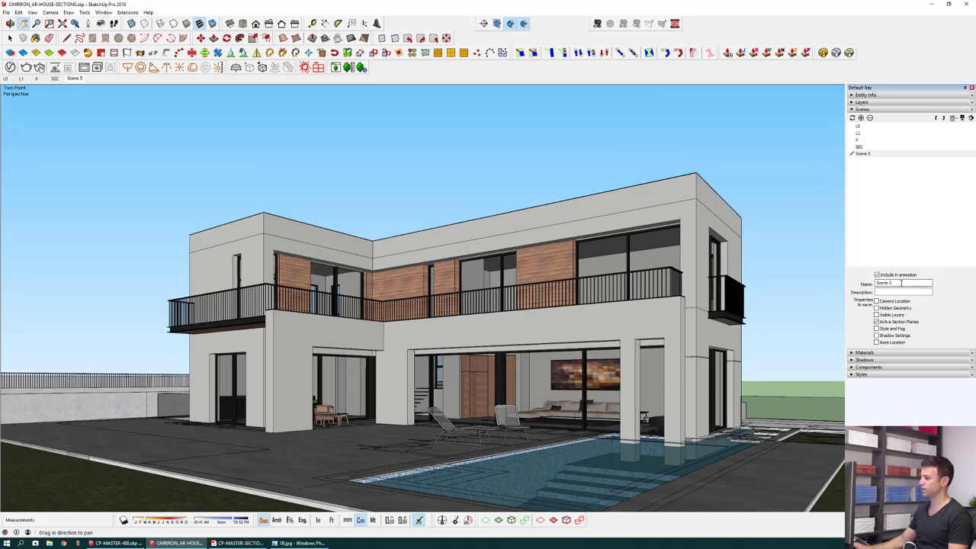
triple_click(902, 282)
type("VIEW")
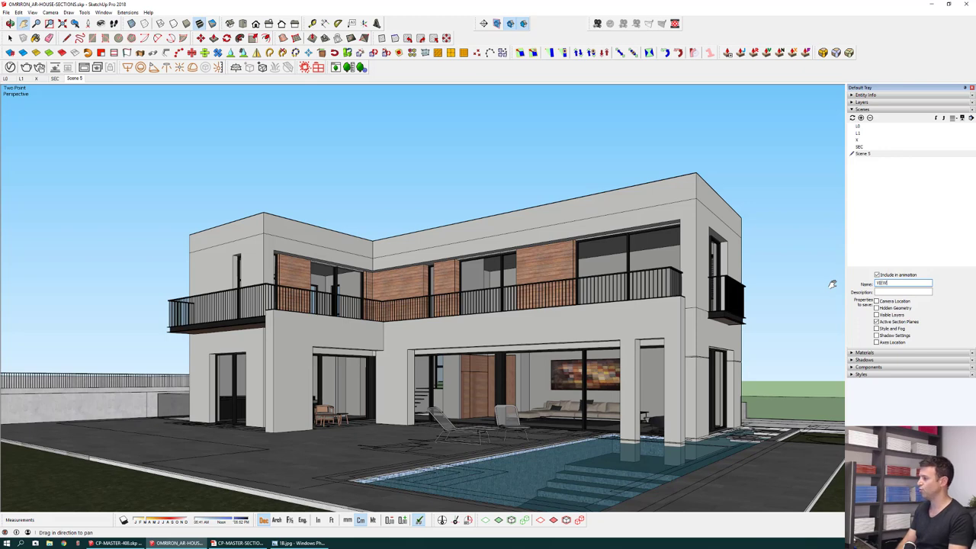
type("1")
key("Return")
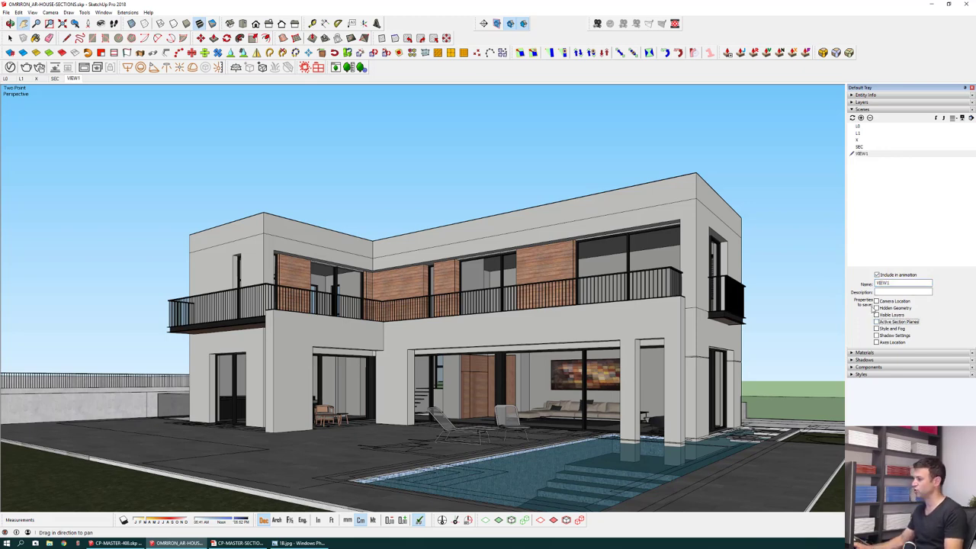
Step: Set the VIEW1 scene to save only Camera Location and Shadow Settings, and cancel generating scene thumbnails
left_click(876, 301)
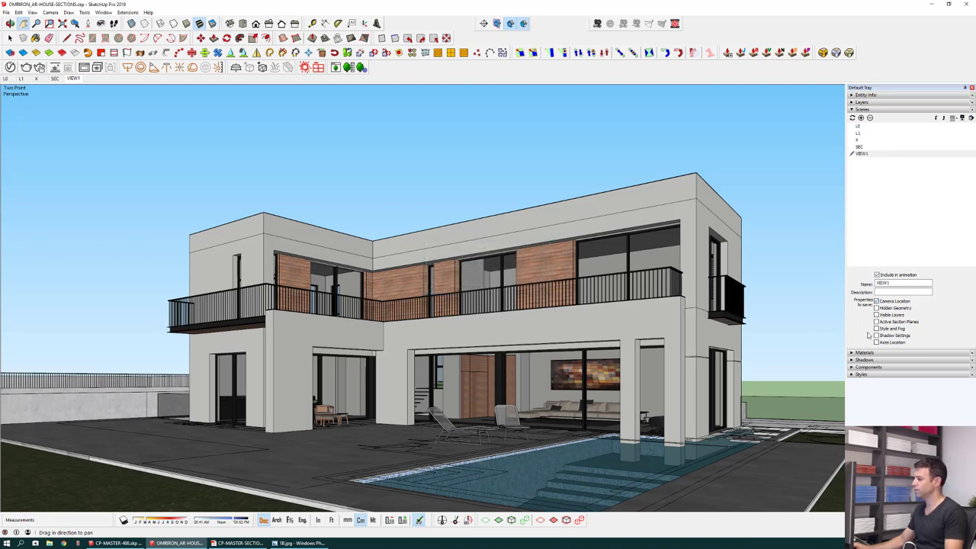
left_click(877, 337)
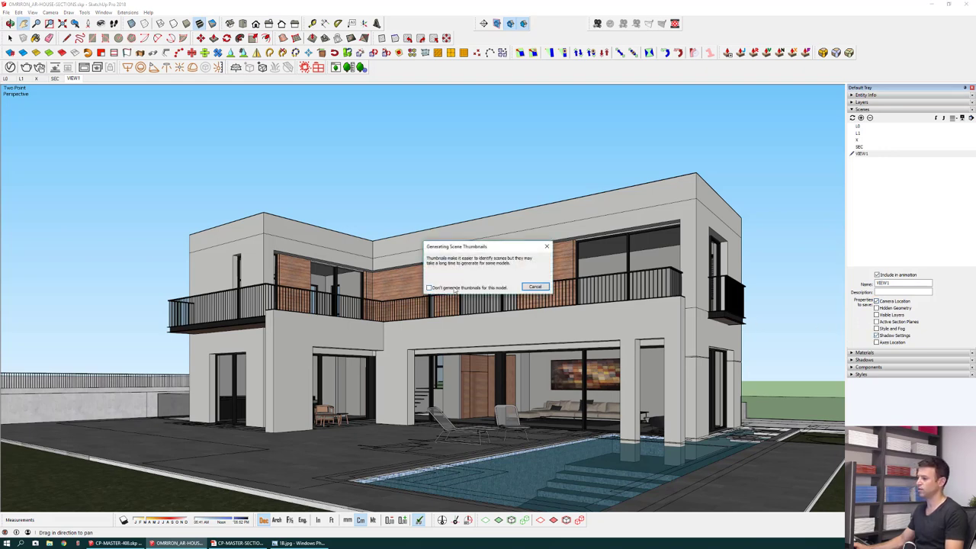
left_click(542, 288)
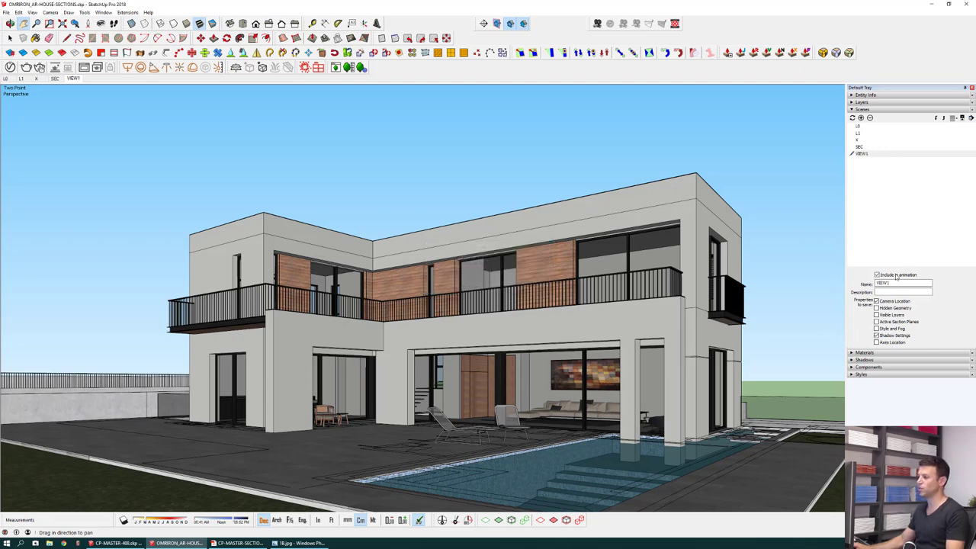
Step: Frame the house frontally from the terrace in two-point perspective and add a scene named VIEW2
middle_click_drag(526, 349, 472, 443)
key("ctrl+2")
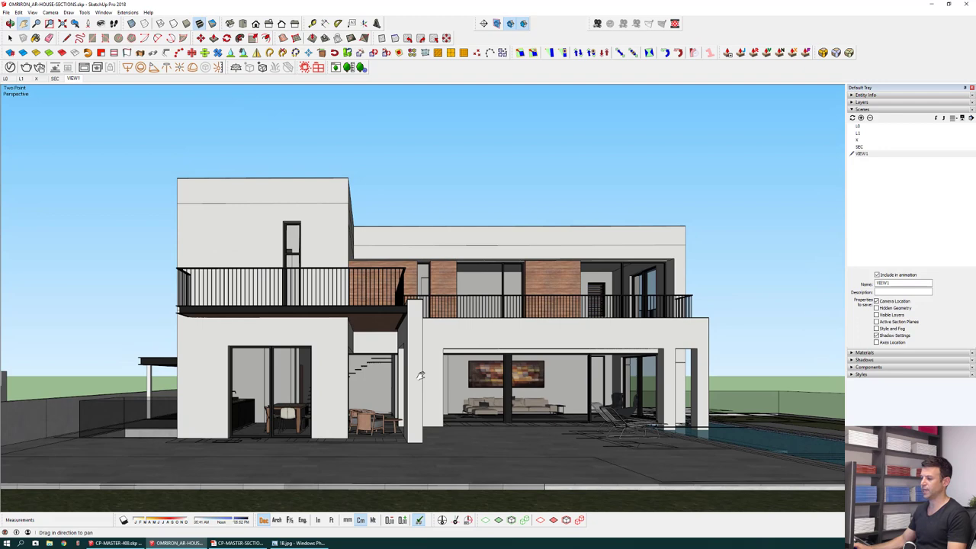
left_click(861, 154)
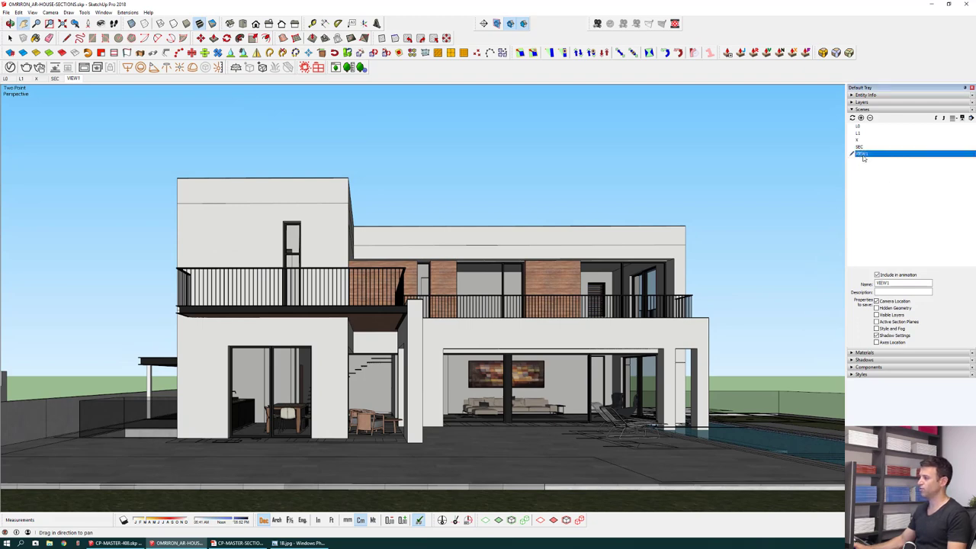
left_click(860, 118)
left_click_drag(930, 283, 835, 286)
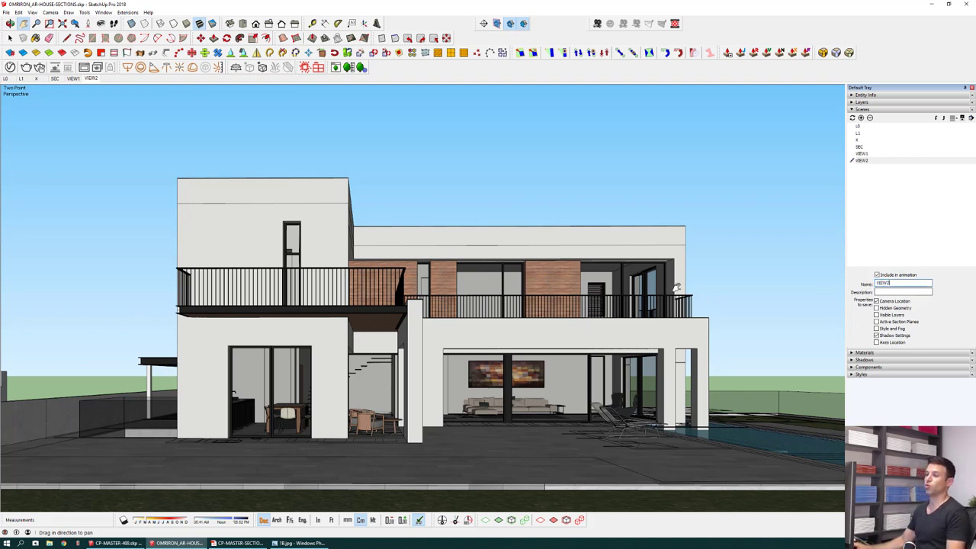
Step: Recall VIEW1 and VIEW2, and apply the L0 and L1 cuts to the VIEW2 camera to check the scene combinations
left_click(74, 79)
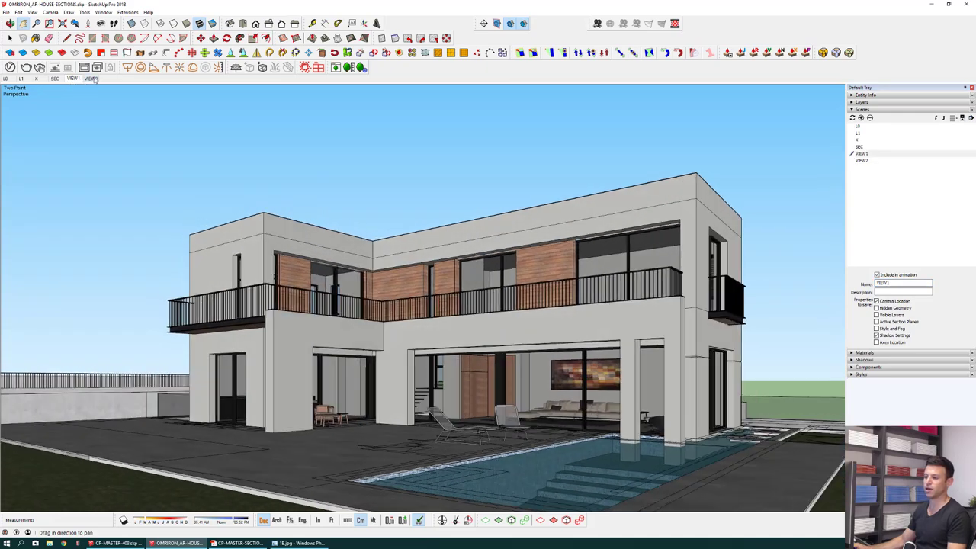
left_click(91, 80)
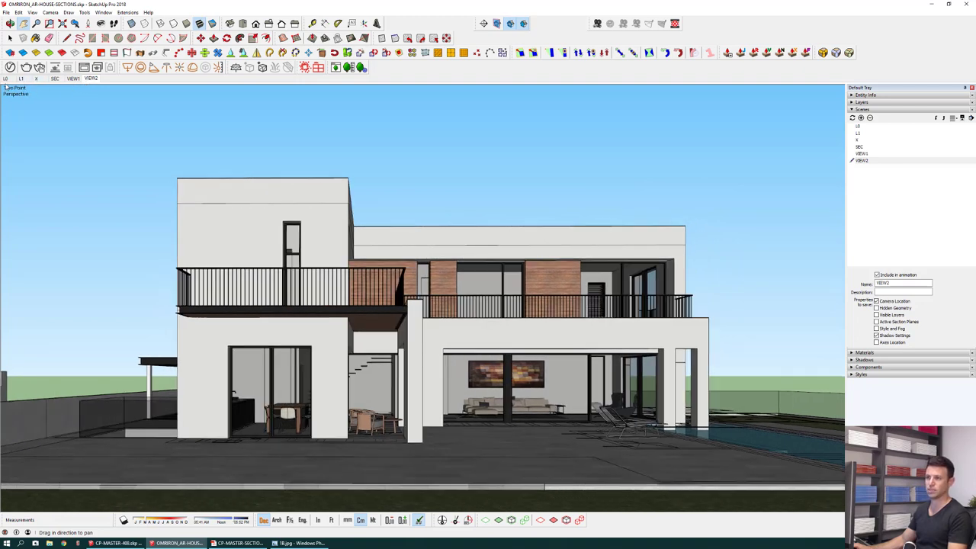
left_click(7, 80)
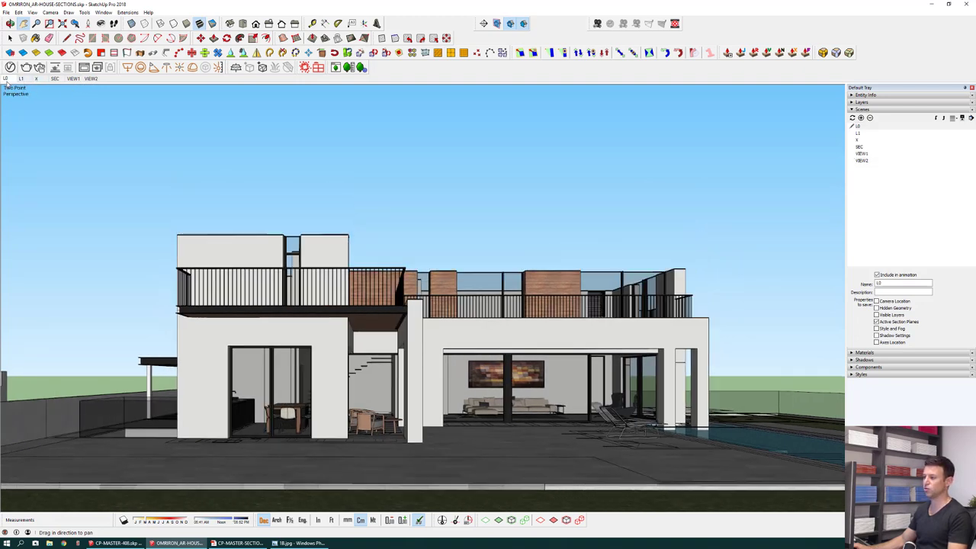
left_click(22, 79)
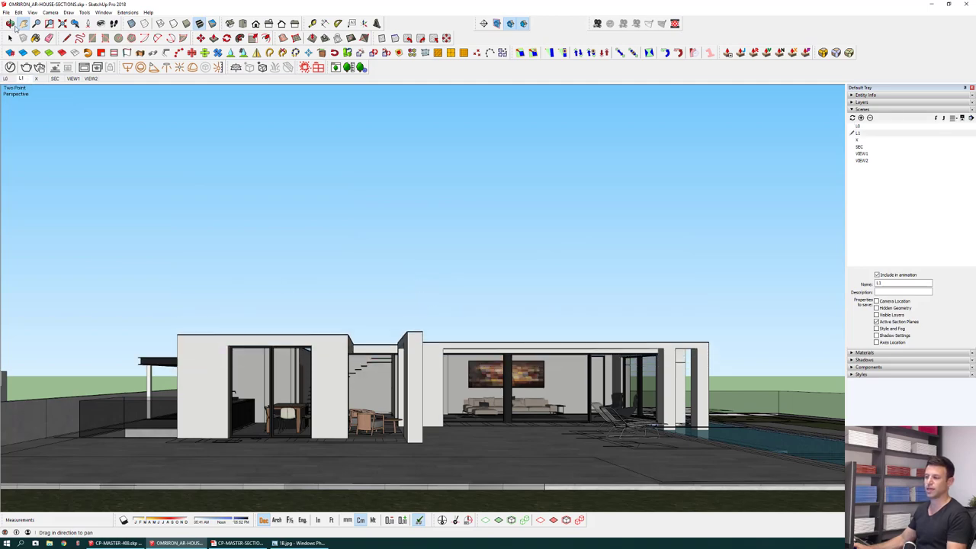